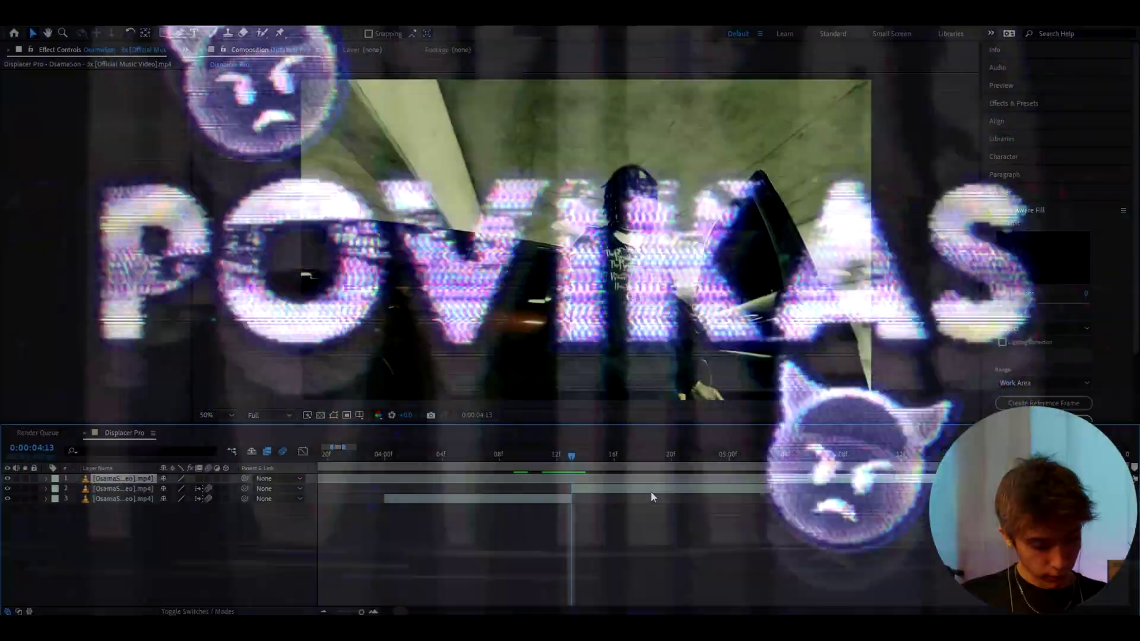
Add a new adjustment layer over the clips and apply S_Tint to it
key("ctrl+alt+y")
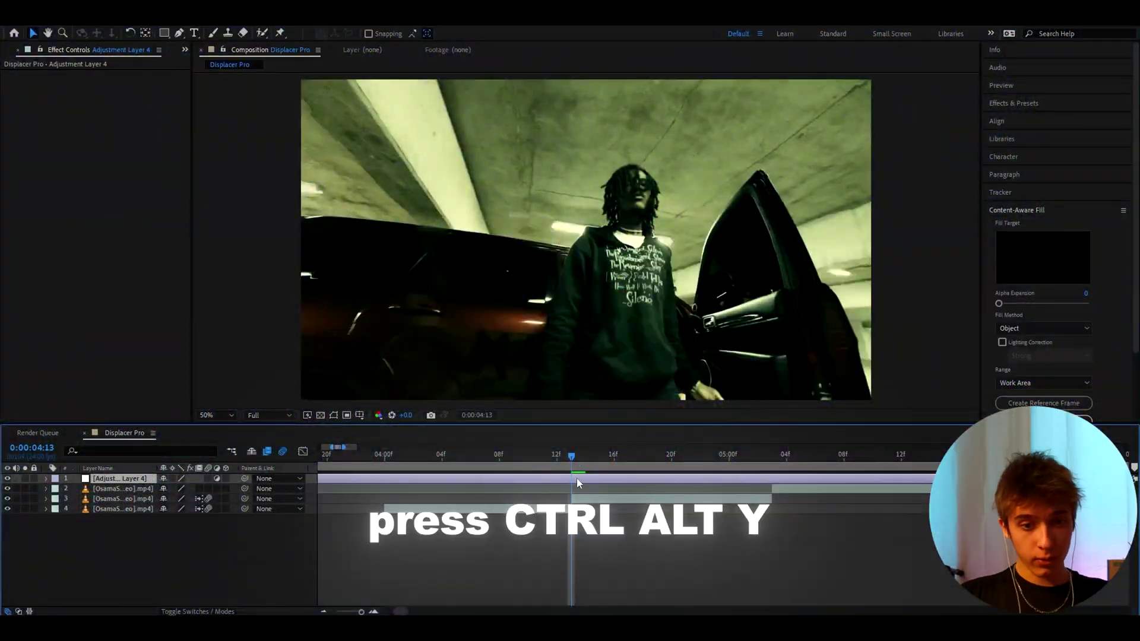
key("ctrl+space")
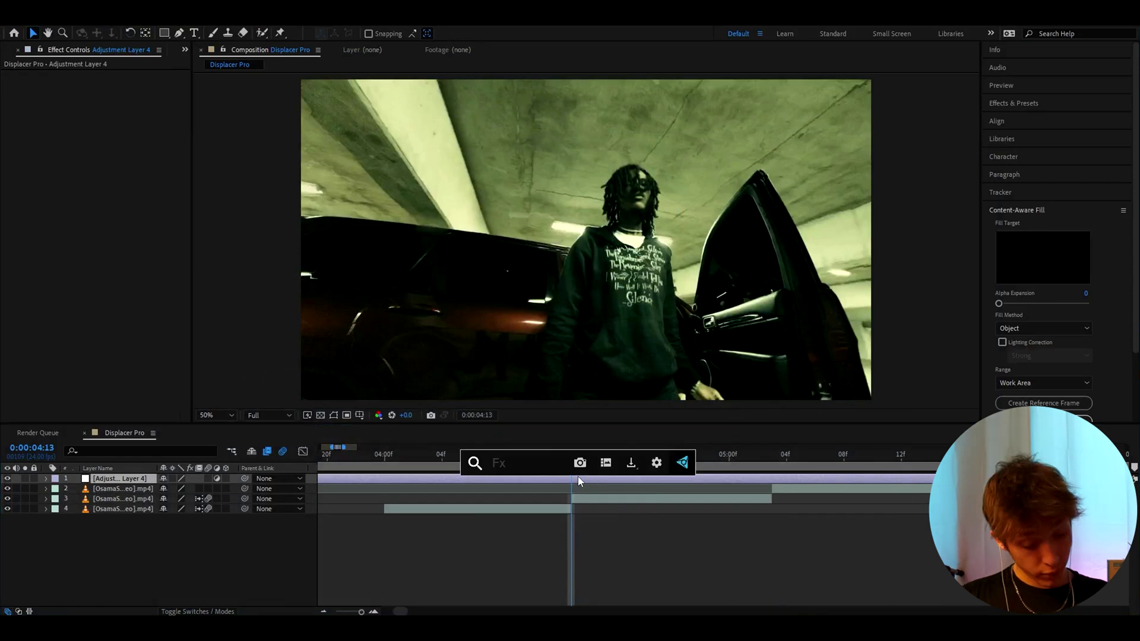
type("s_tint")
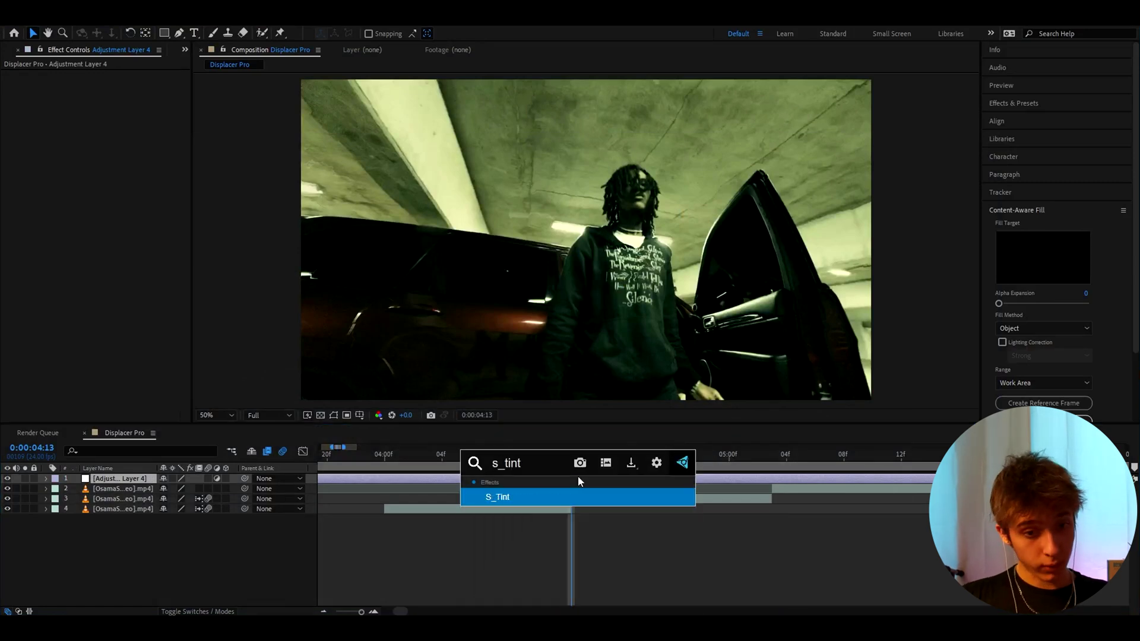
left_click(521, 498)
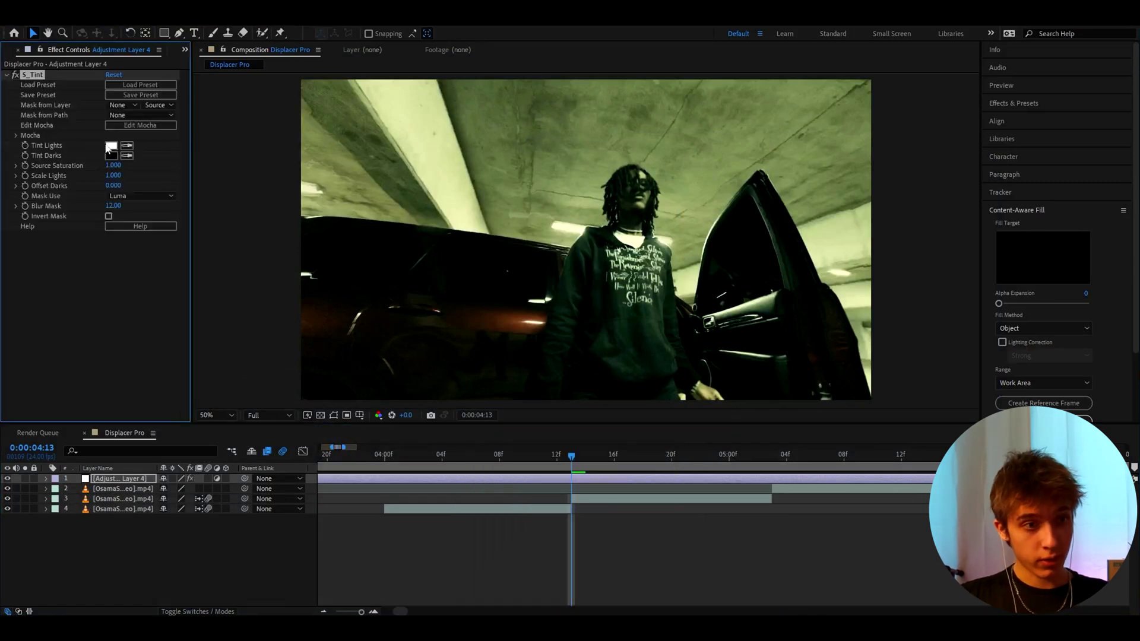
Set S_Tint's Tint Lights colour to a saturated, bright magenta
left_click(111, 146)
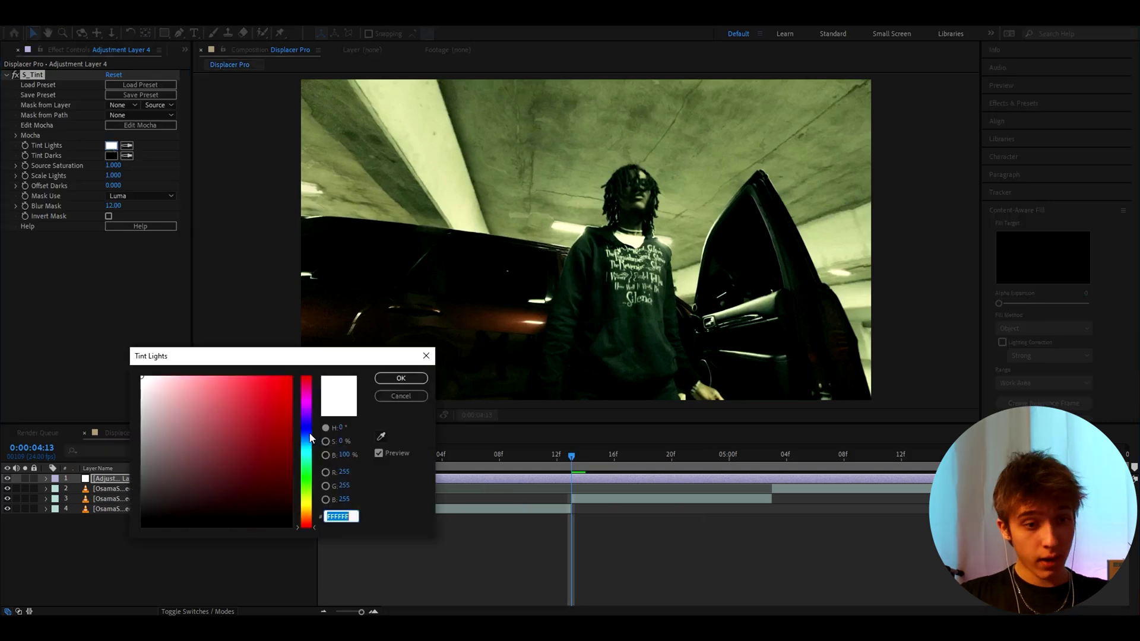
left_click(309, 409)
left_click_drag(265, 394, 299, 365)
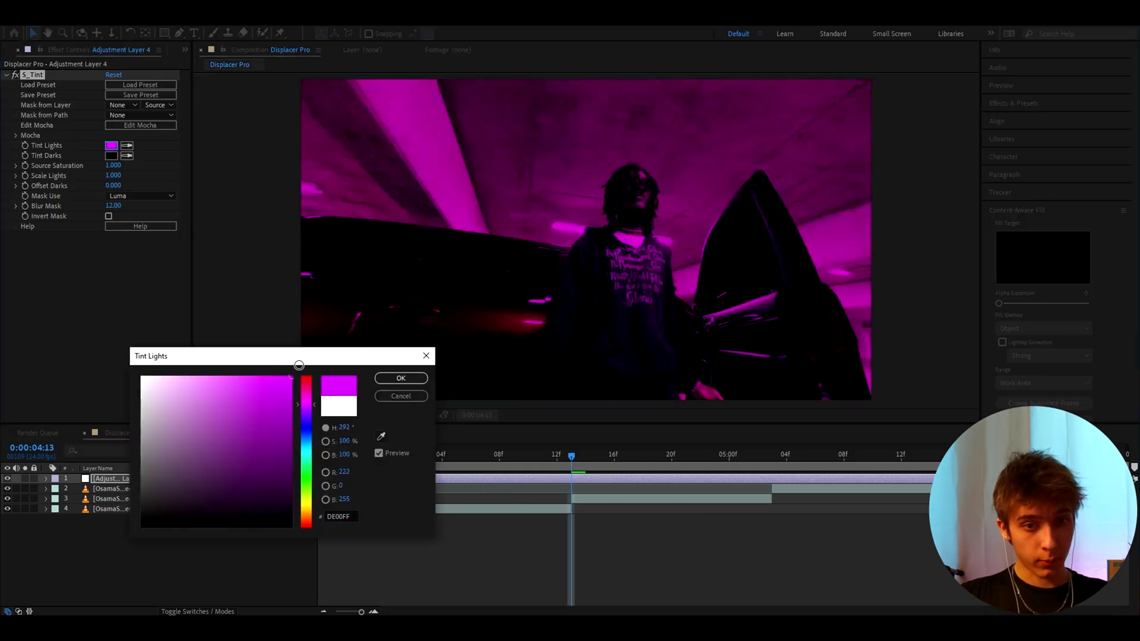
left_click(309, 457)
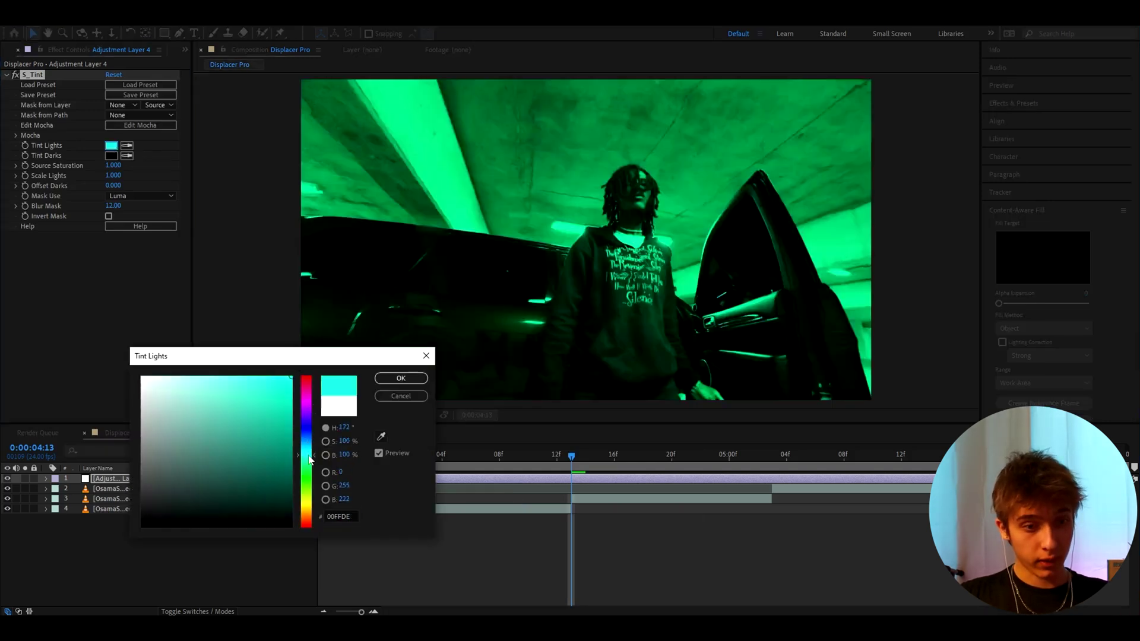
left_click(309, 414)
left_click(400, 378)
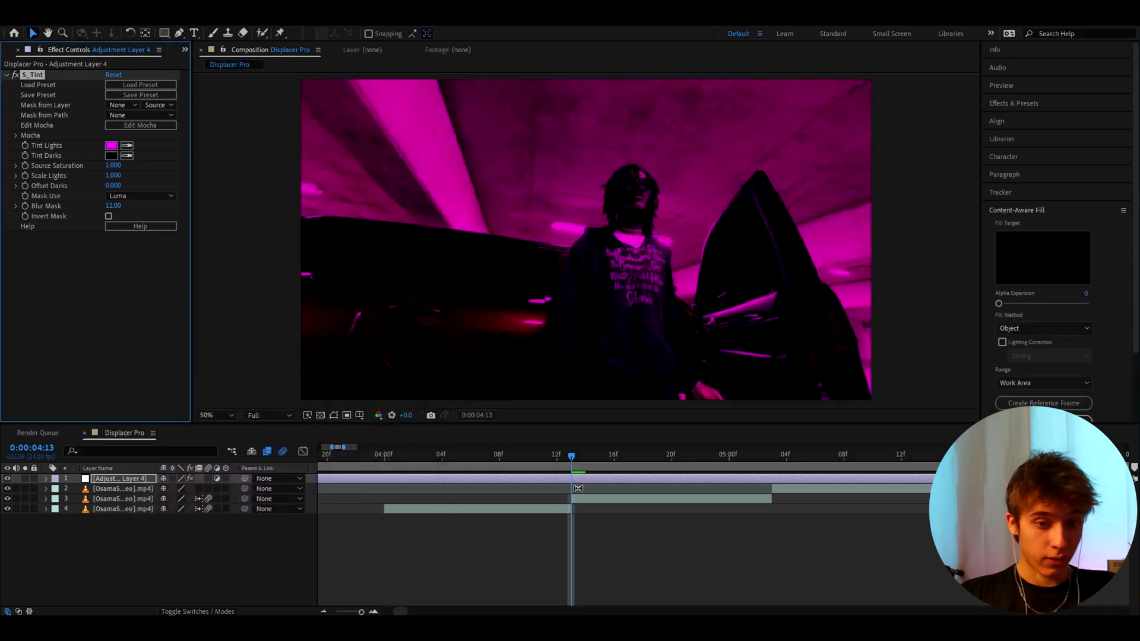
Apply Displacer Pro to the adjustment layer and set Translate X to 54%
key("ctrl+space")
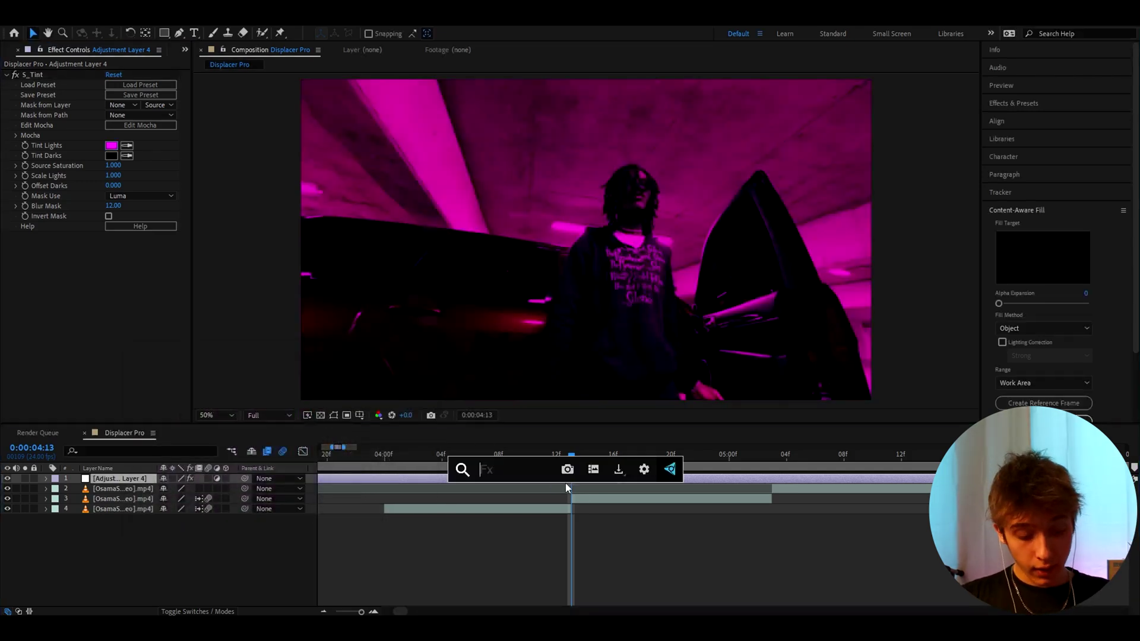
type("disp")
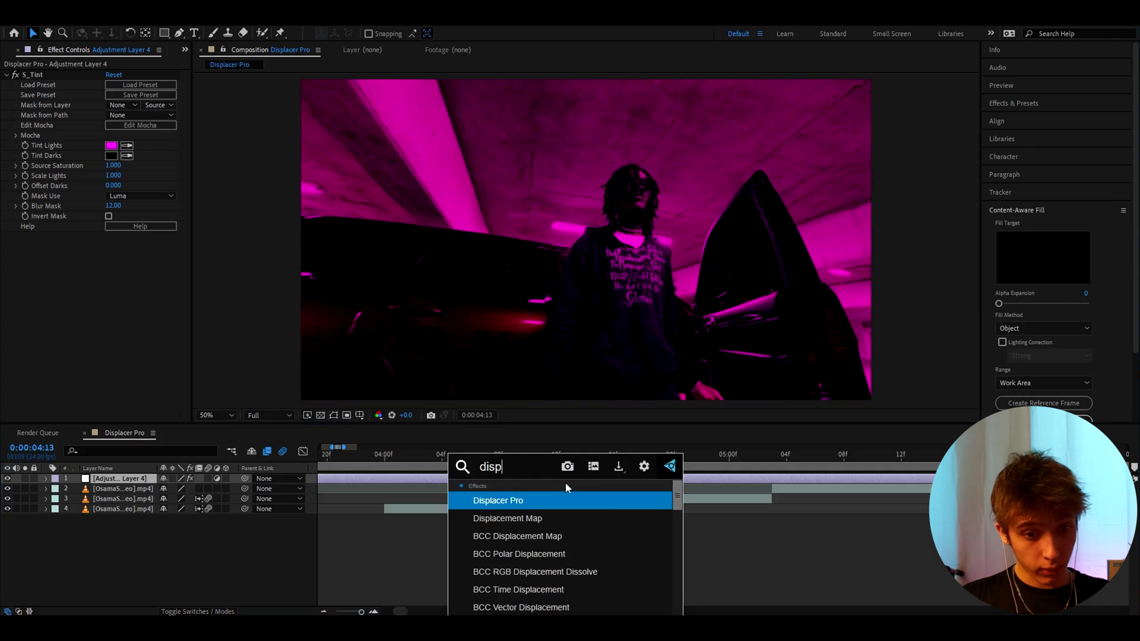
type("lacer")
left_click(514, 503)
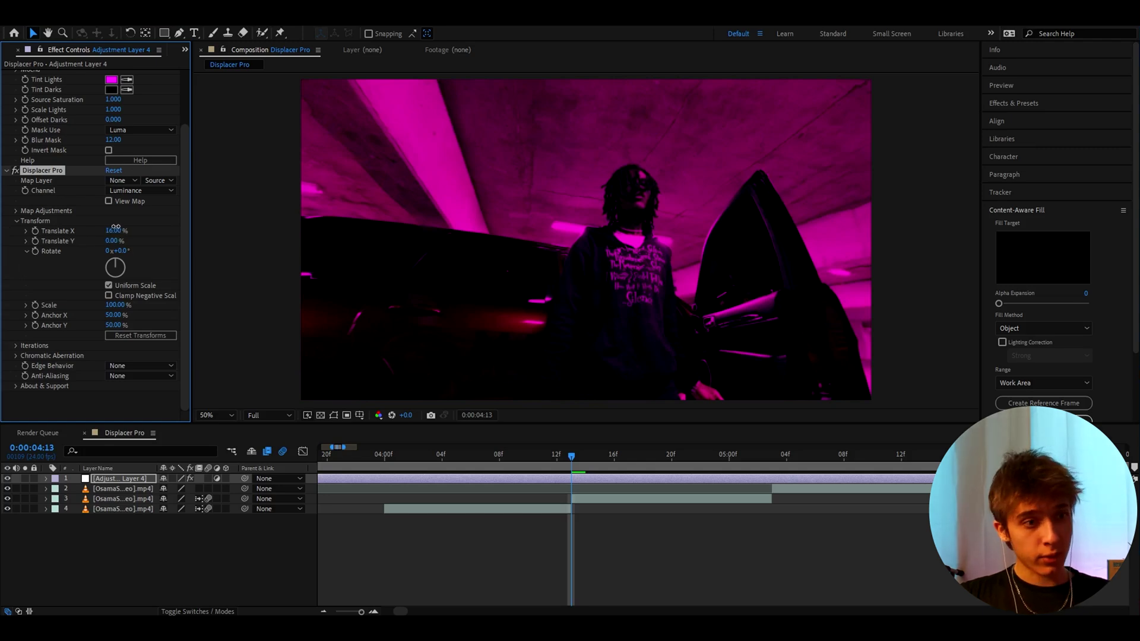
left_click_drag(115, 227, 128, 226)
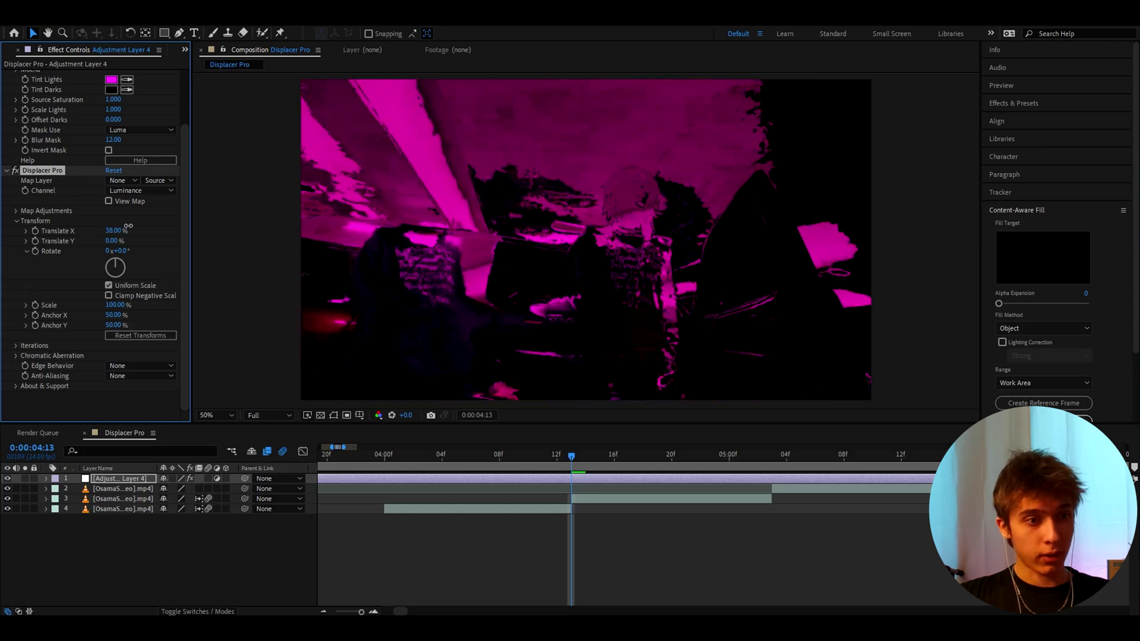
left_click(127, 229)
type("54")
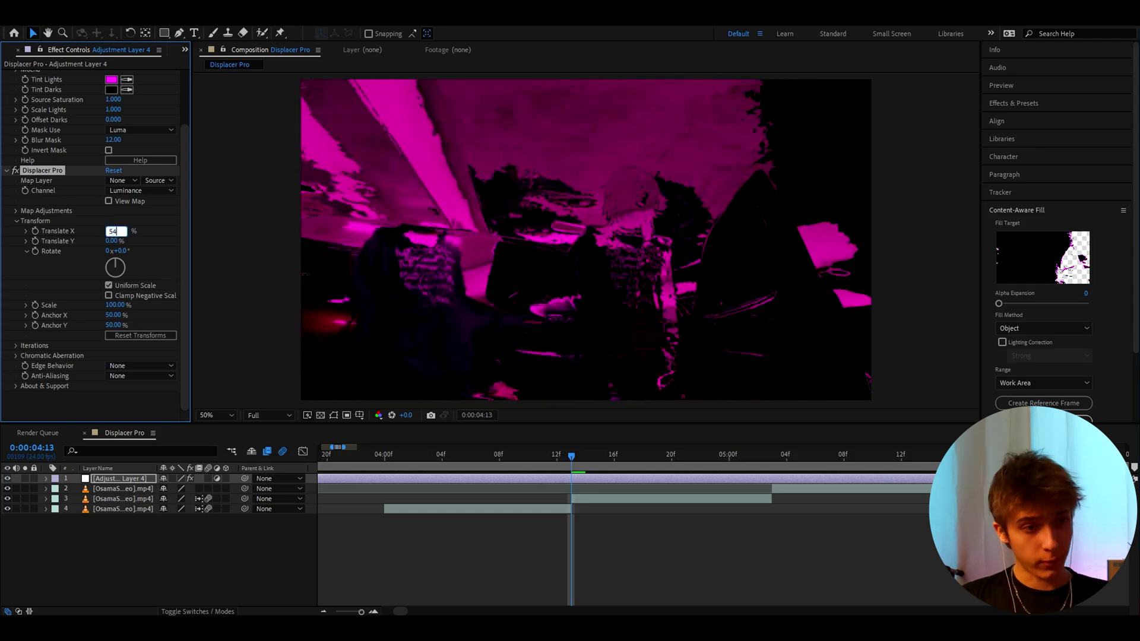
key("Return")
Set Displacer Pro Translate Y to 91% and Rotate to 1x+228°, then fine-tune the scale
left_click(112, 240)
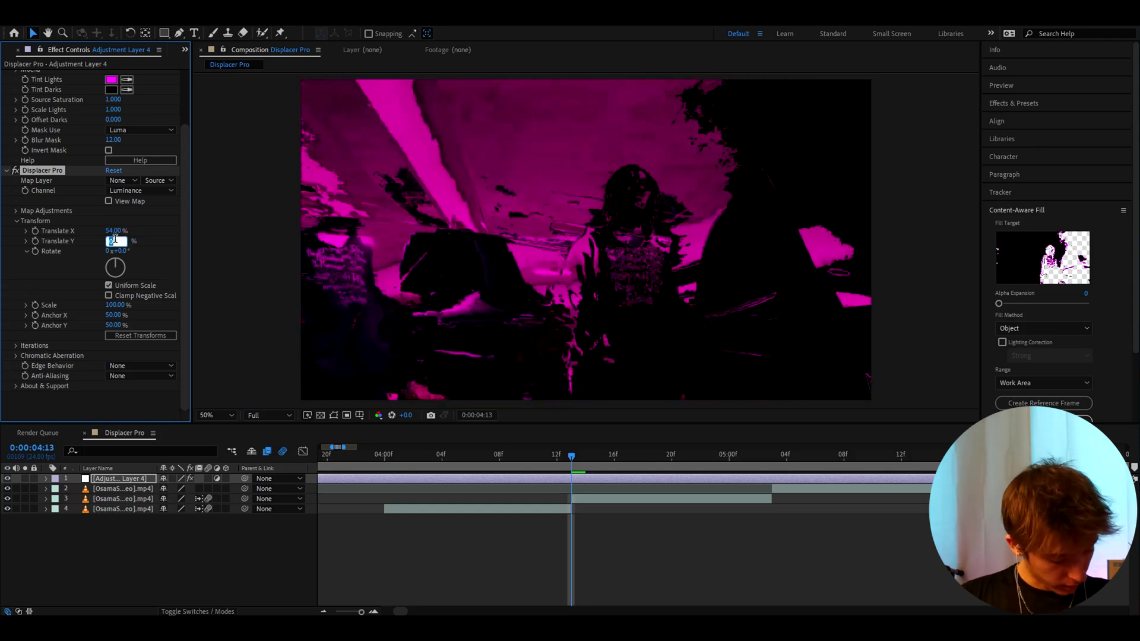
type("91")
key("Return")
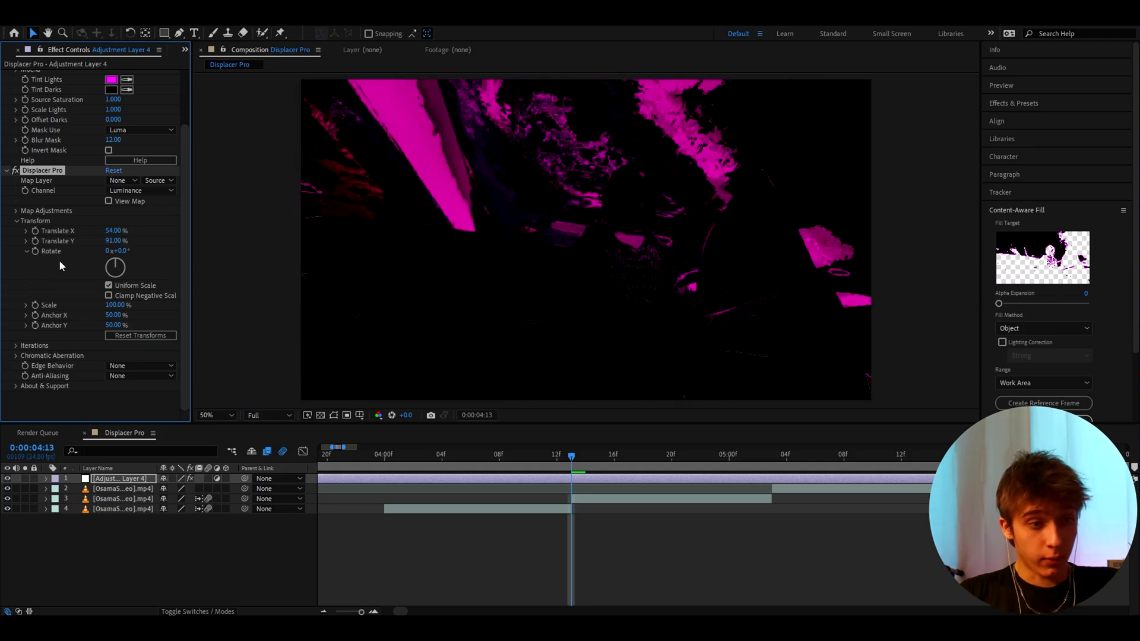
left_click_drag(115, 259, 125, 266)
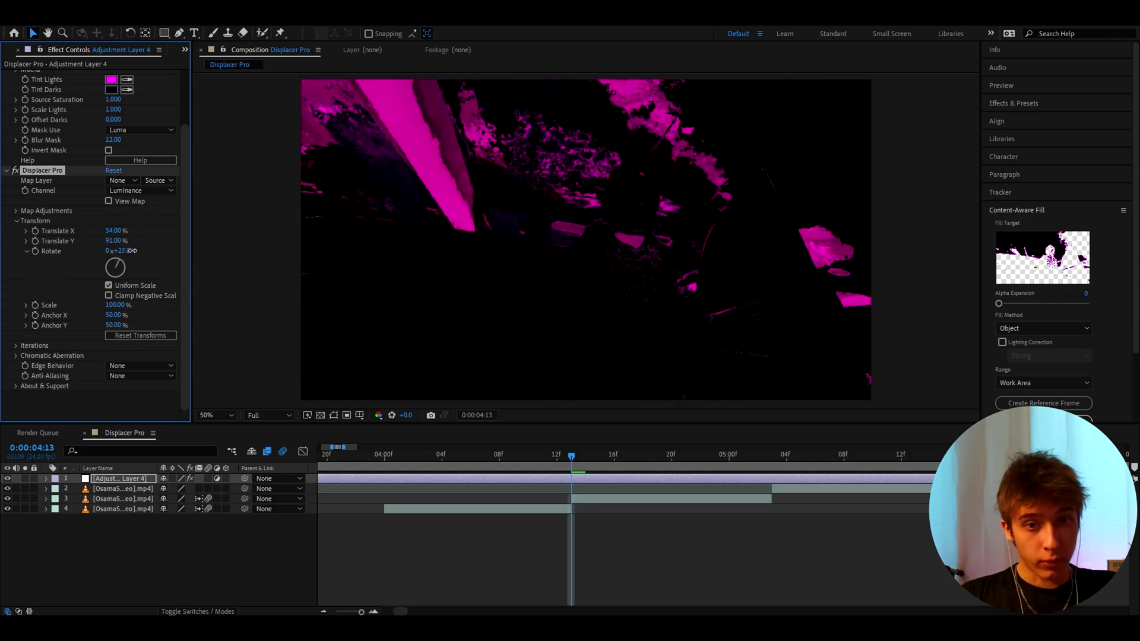
left_click_drag(195, 260, 479, 270)
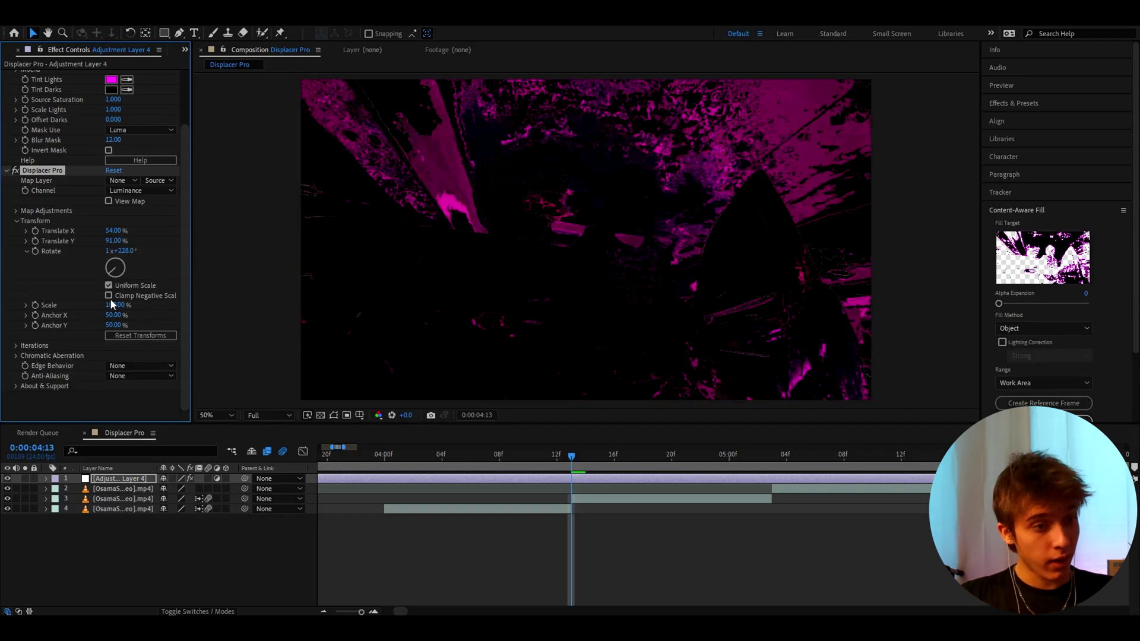
left_click_drag(125, 304, 132, 325)
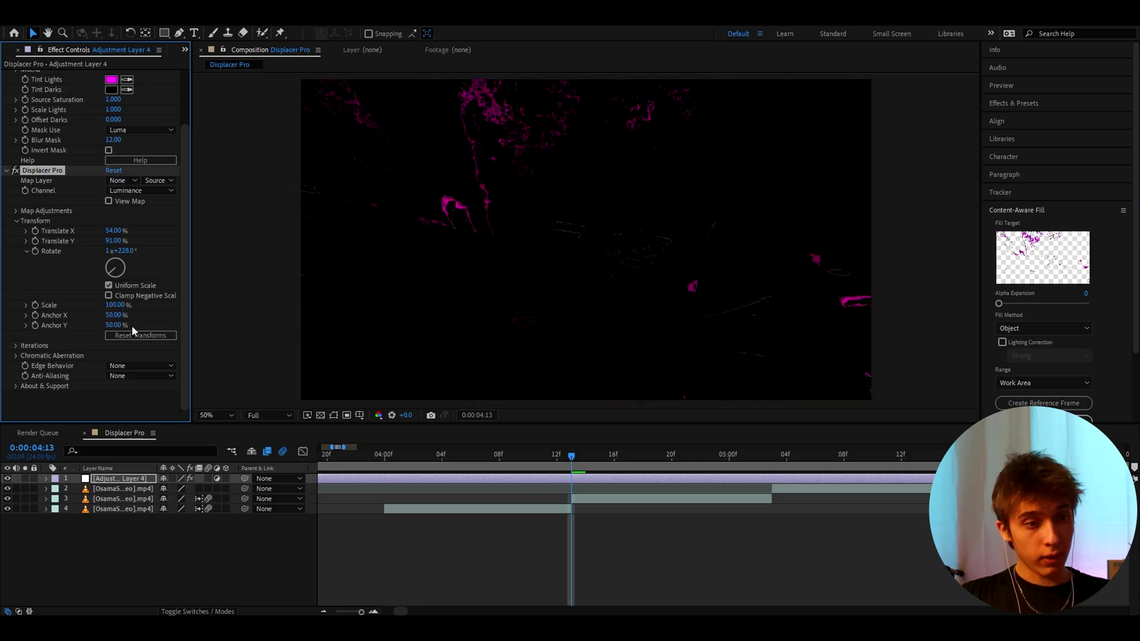
left_click(574, 482)
Apply the Signal effect and set its Cutoff filter to 41788
key("ctrl+space")
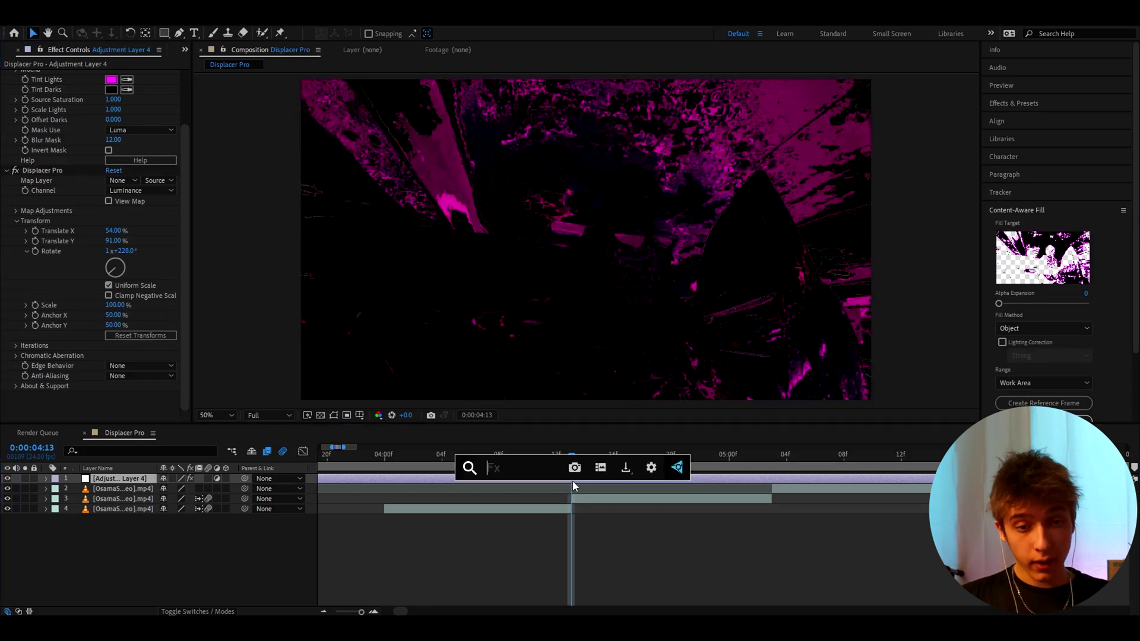
type("signal")
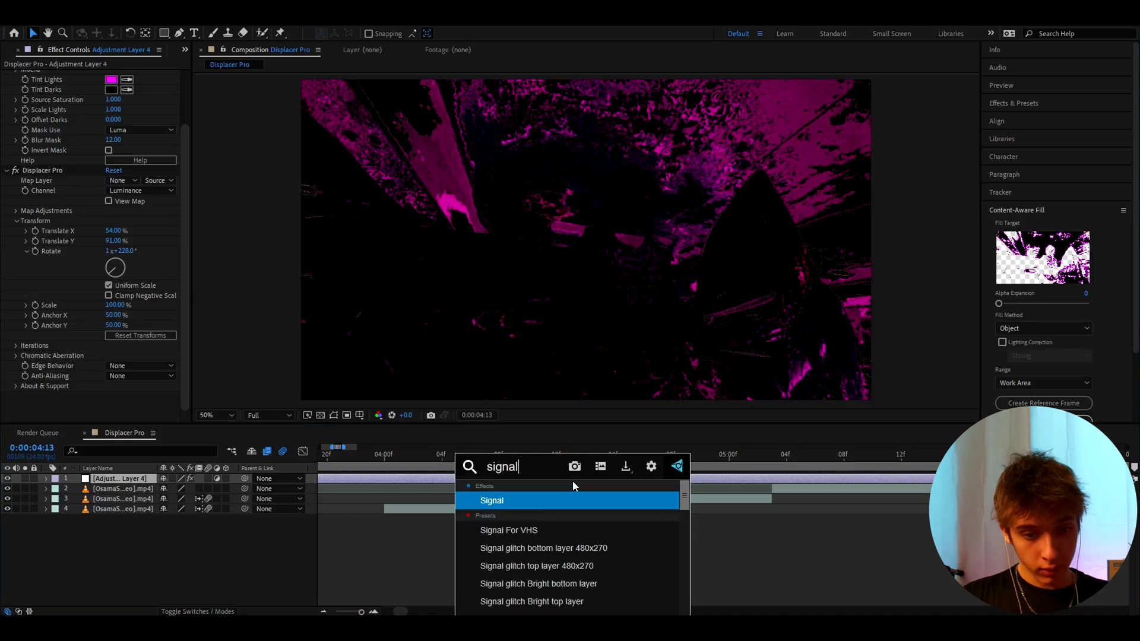
key("Return")
left_click(10, 401)
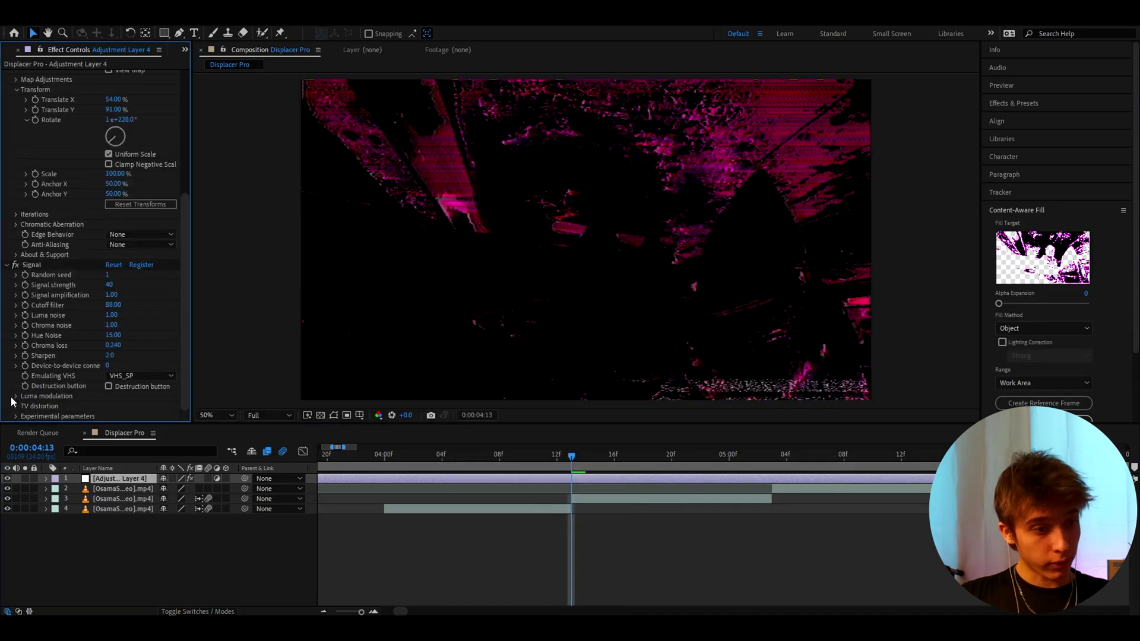
left_click(14, 397)
left_click(87, 234)
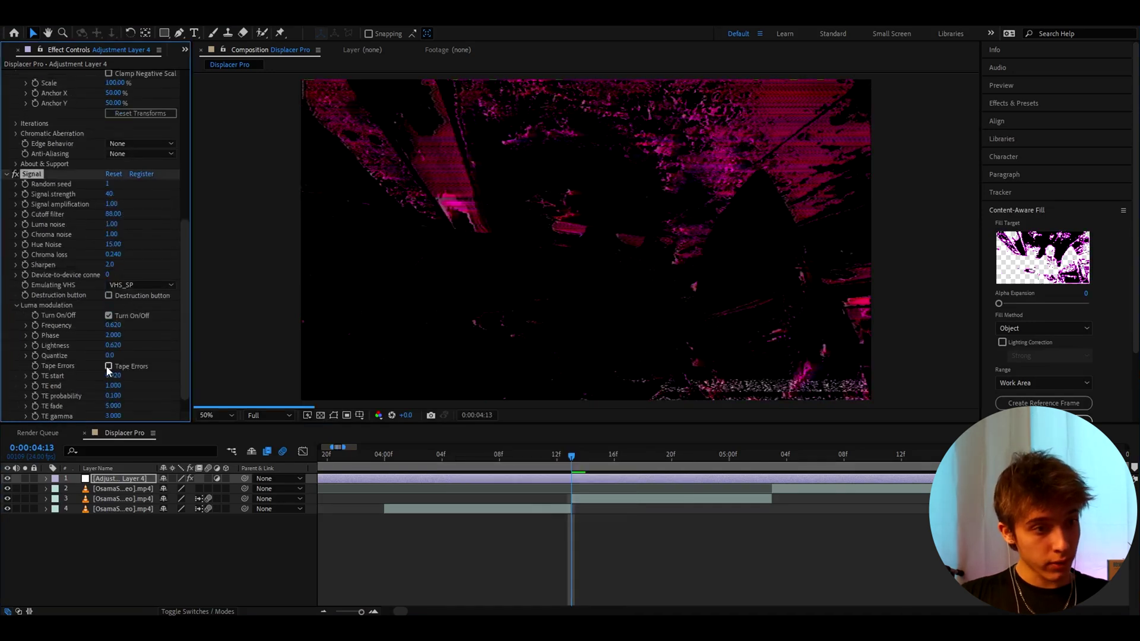
left_click(113, 214)
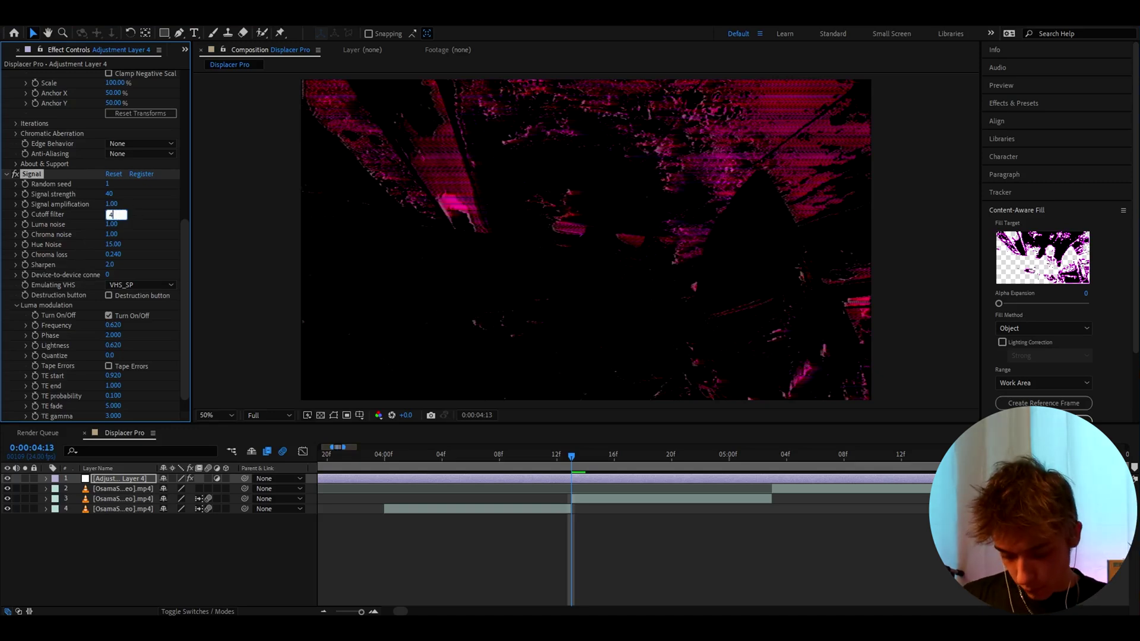
type("41")
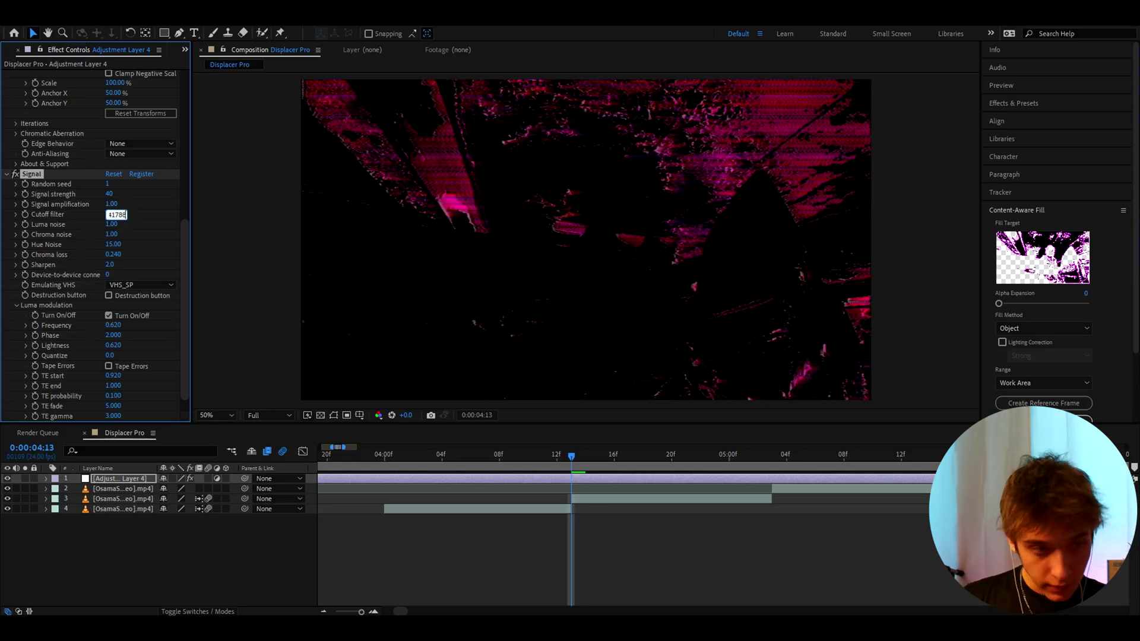
type("788")
key("Return")
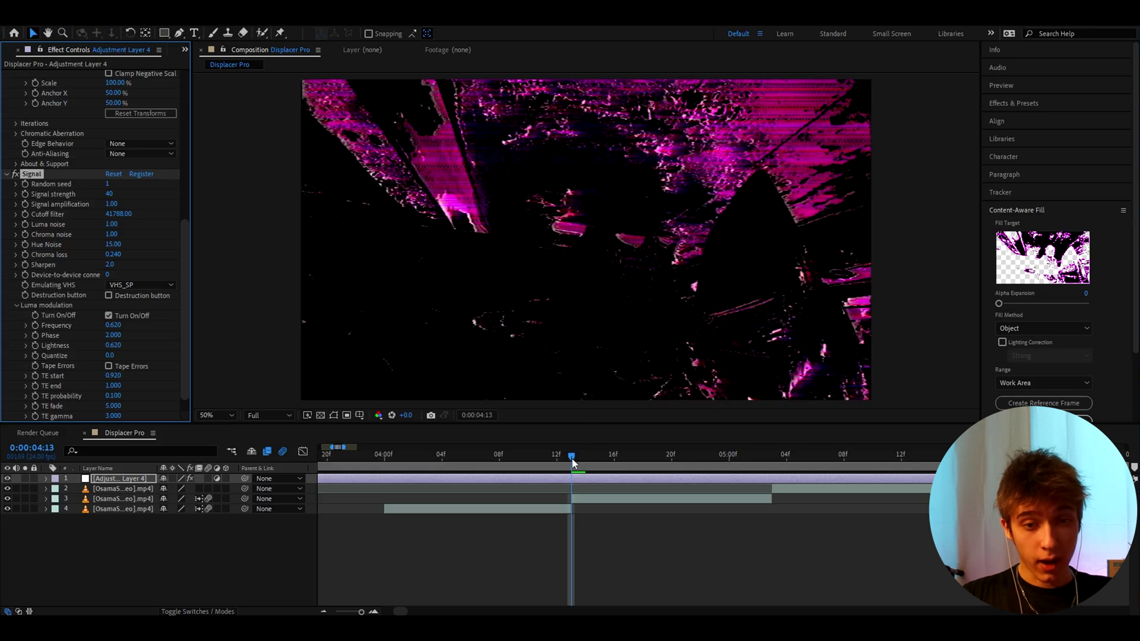
Preview the glitch around 0:00:04:13 and raise Signal's Hue Noise to 116
left_click_drag(573, 463, 609, 463)
key("Page_Up")
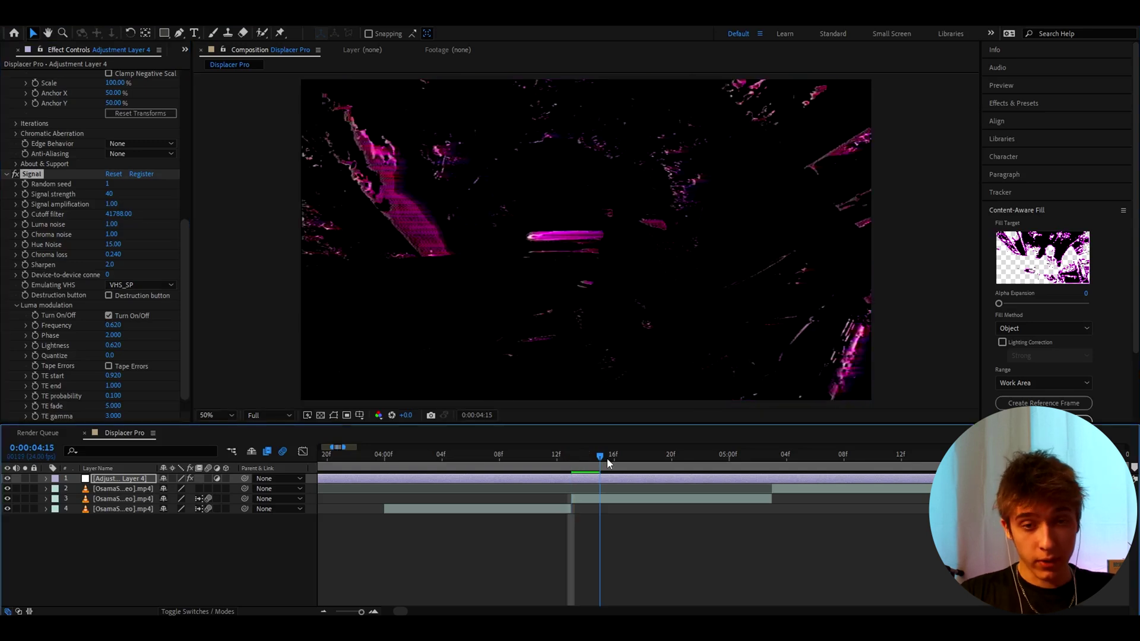
left_click(573, 456)
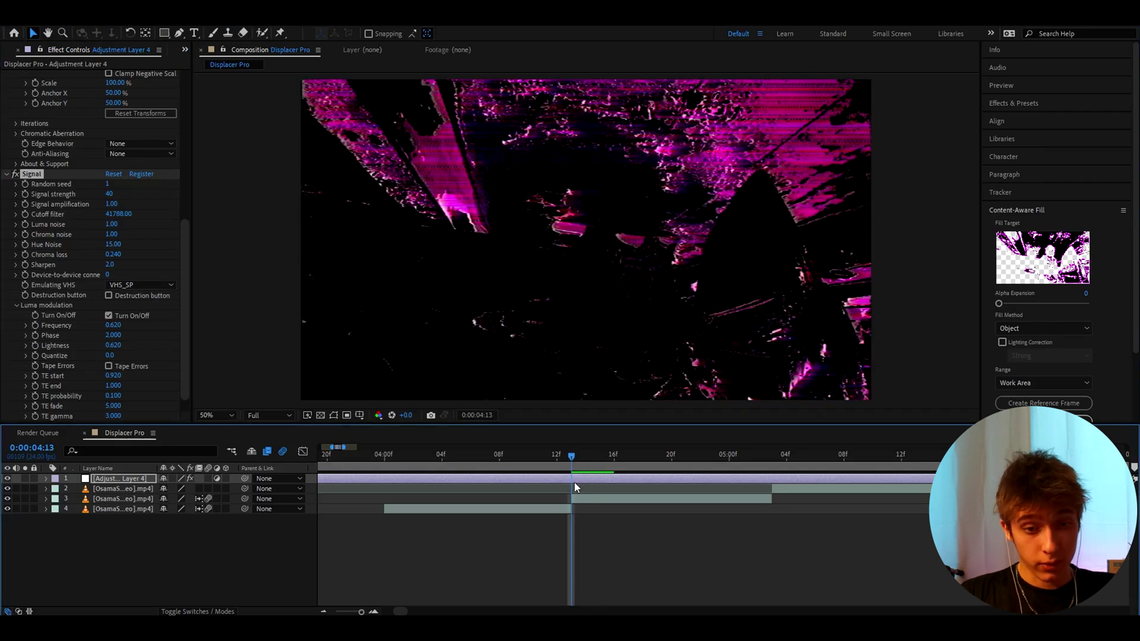
left_click(574, 478)
left_click(113, 245)
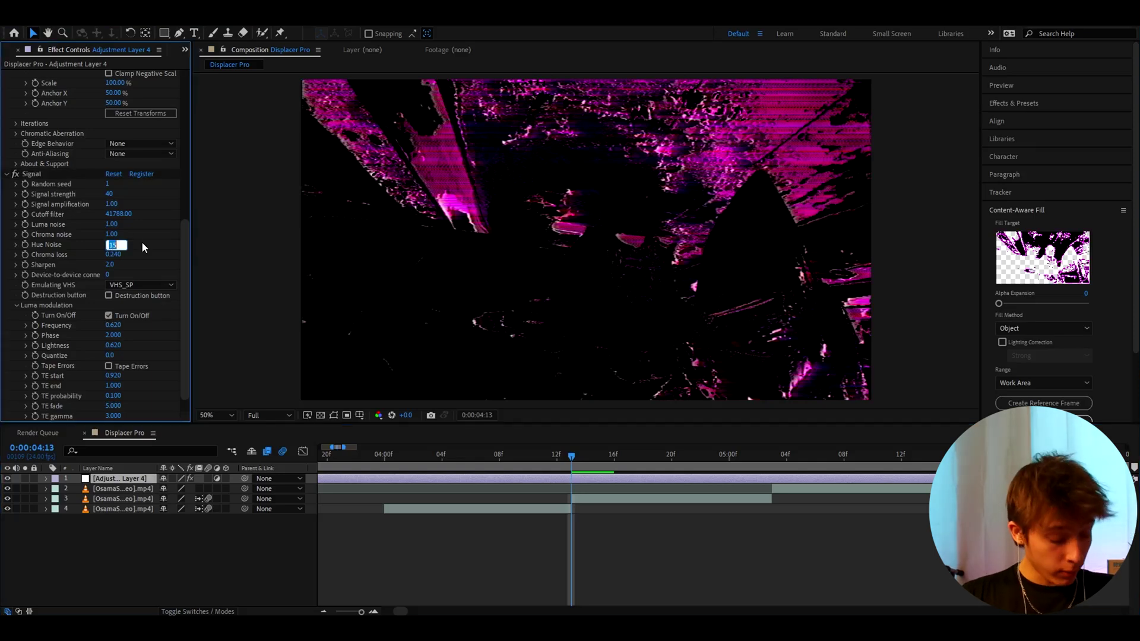
type("116")
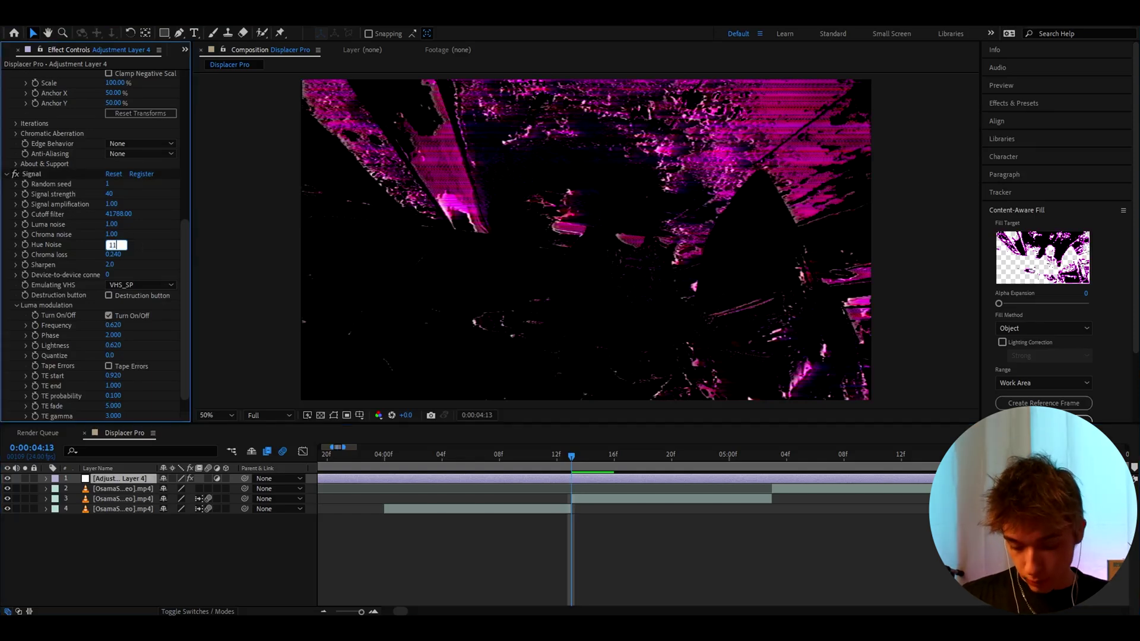
key("Return")
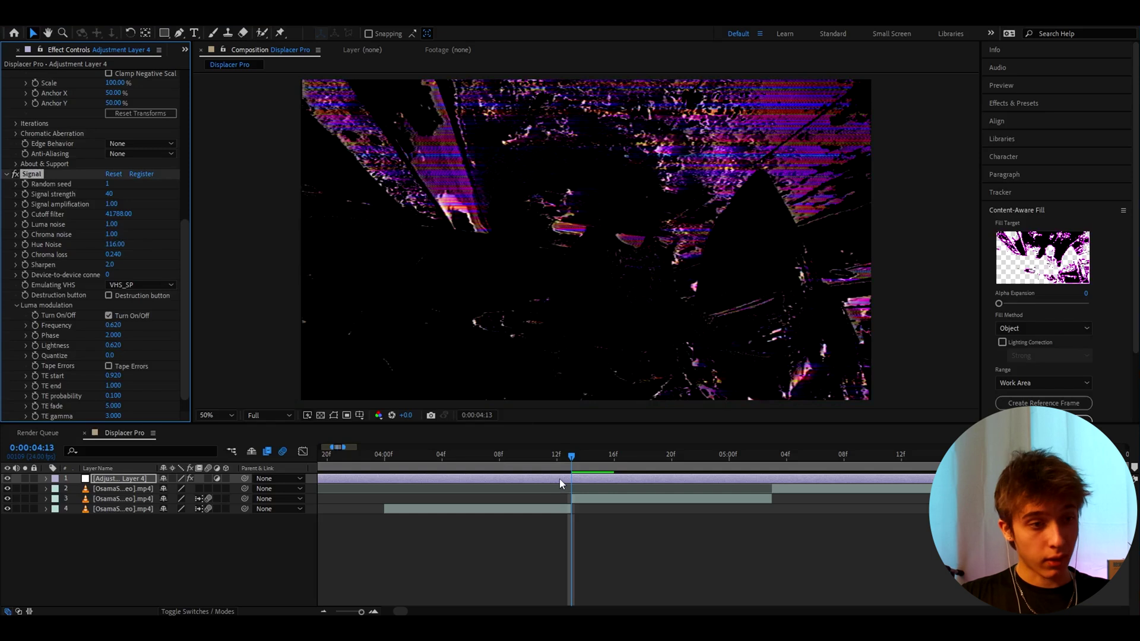
Apply S_Flicker to the adjustment layer with Amplitude 0.45
left_click(559, 479)
key("ctrl+space")
type("s_flicker")
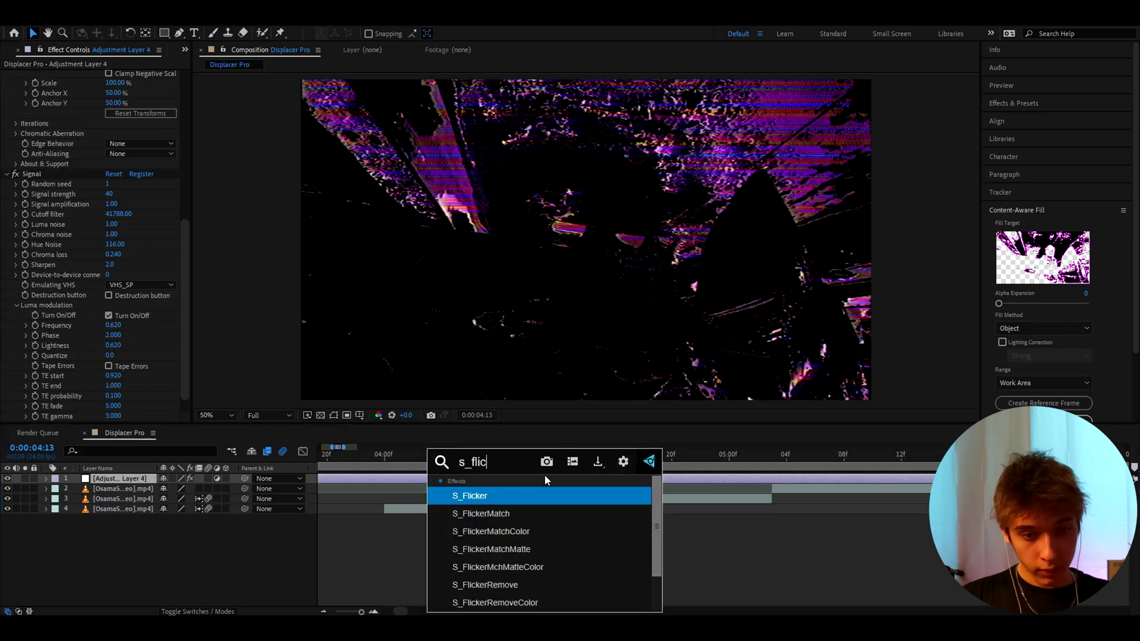
left_click(476, 495)
left_click(115, 265)
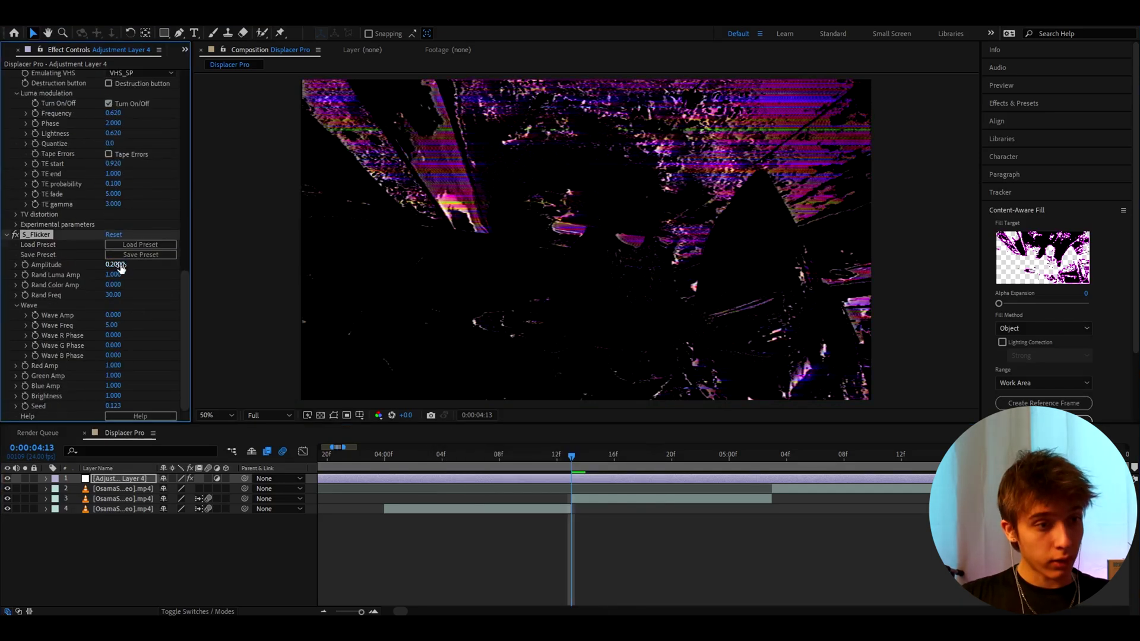
type("0")
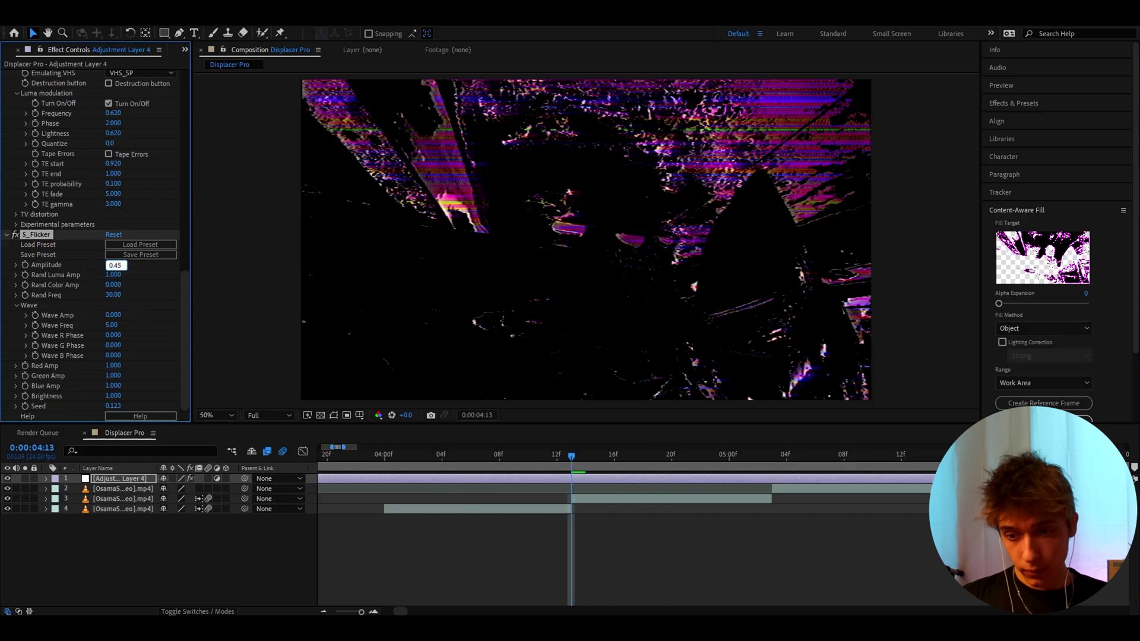
type(".45")
left_click(561, 478)
Apply Deep Glow with Exposure 0.80 and play a preview of the transition
key("ctrl+space")
type("deep")
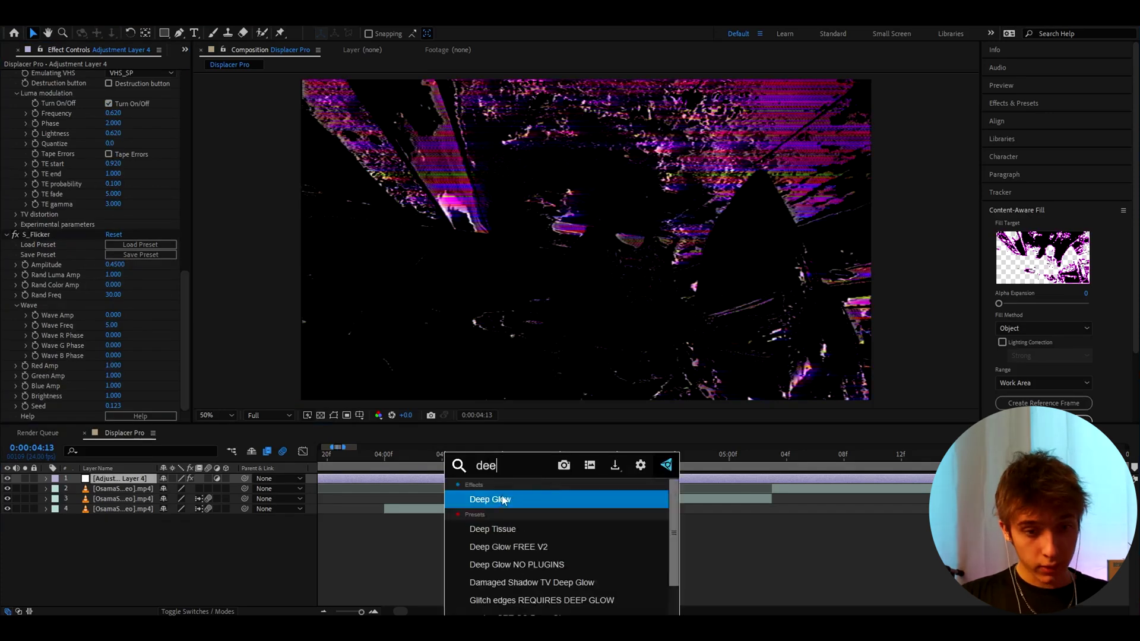
left_click(499, 497)
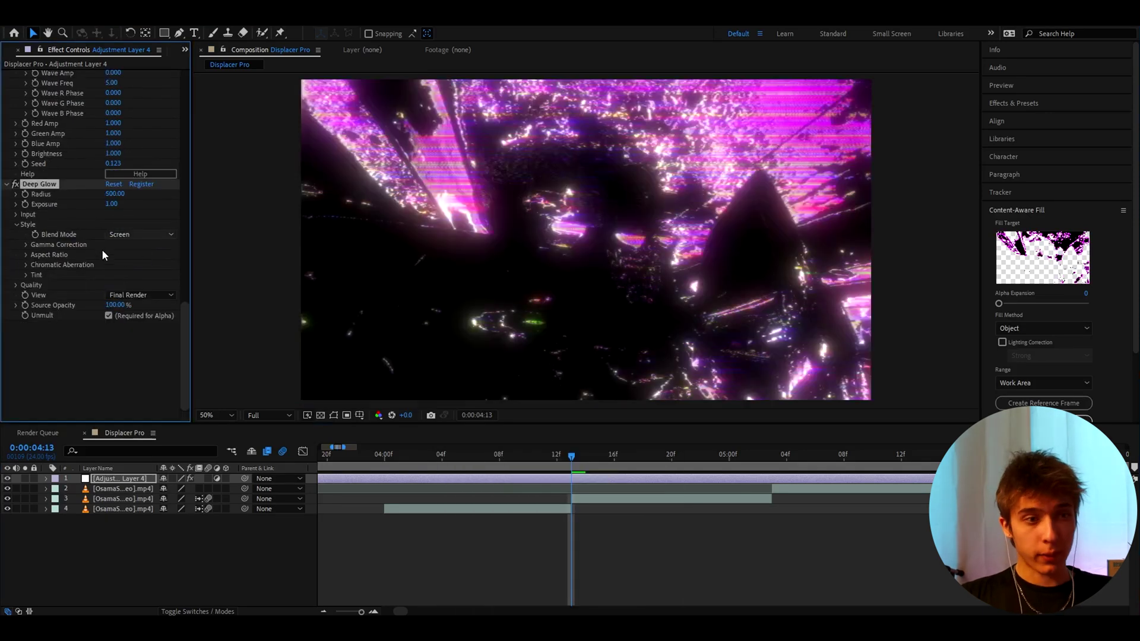
left_click(111, 204)
type("0")
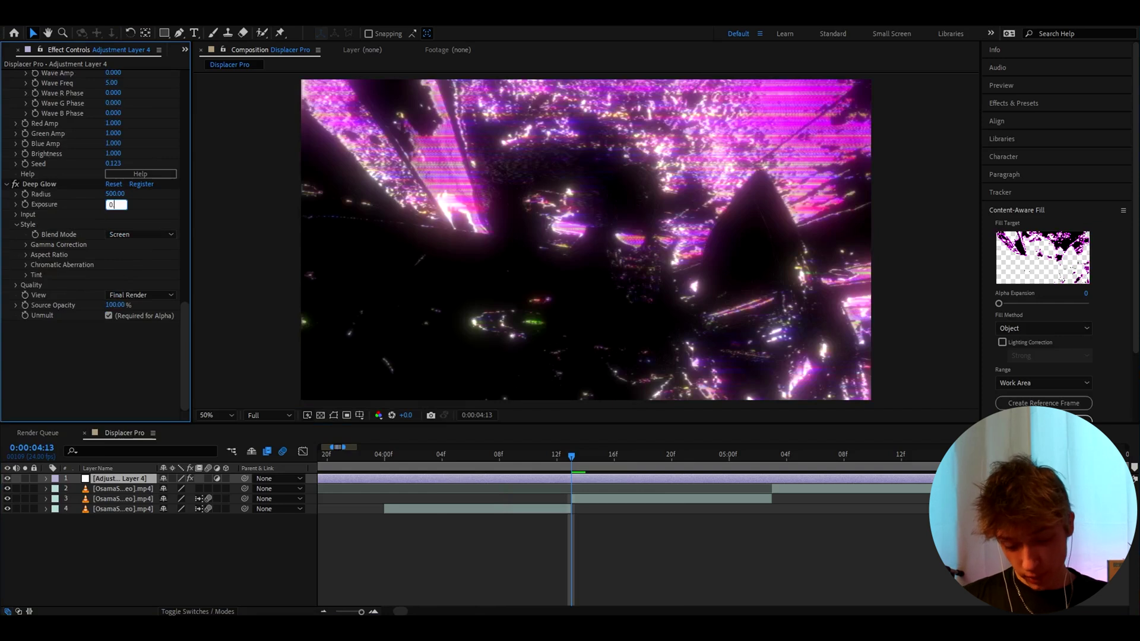
type(".8")
key("Return")
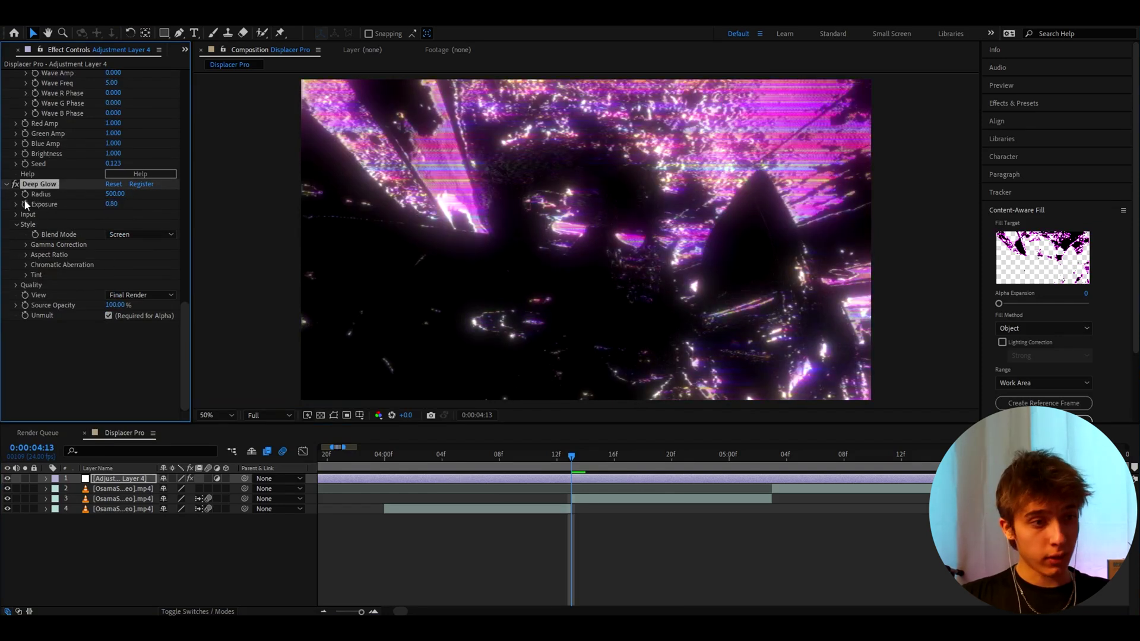
left_click(572, 457)
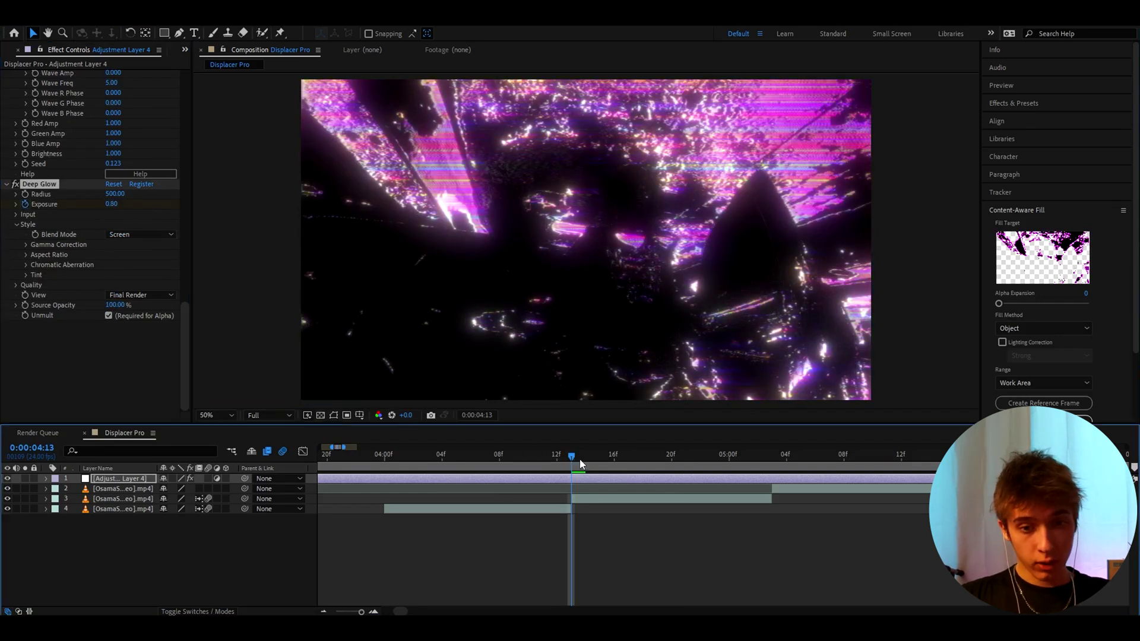
key("space")
key("space")
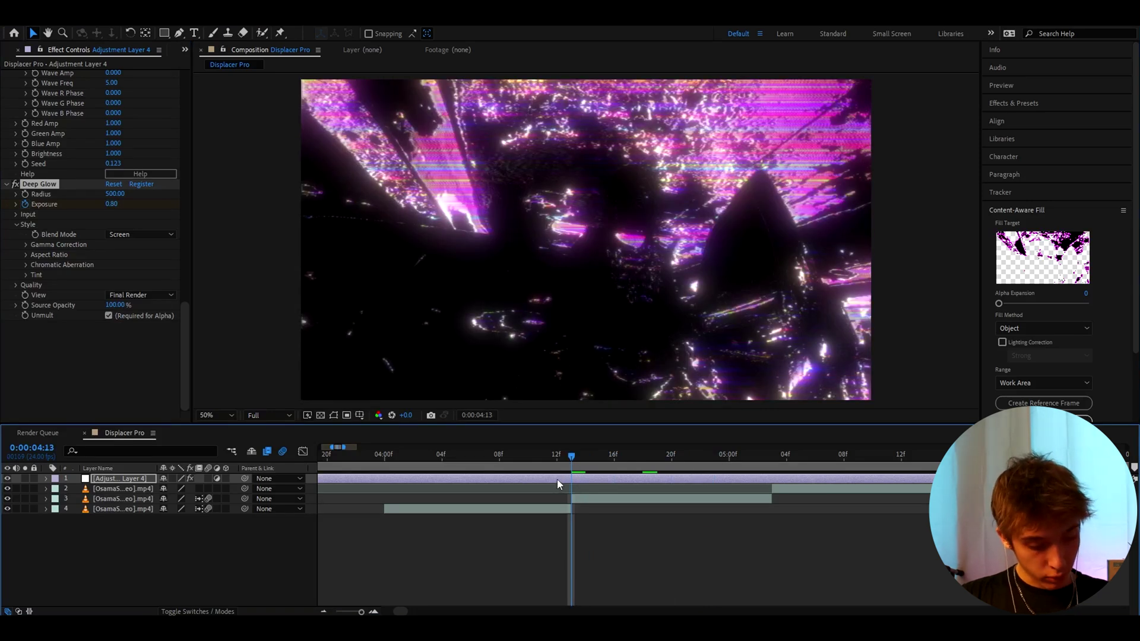
Trim the adjustment layer's in-point and shift it to start around 0:00:04:11
key("alt+bracketleft")
key("F2")
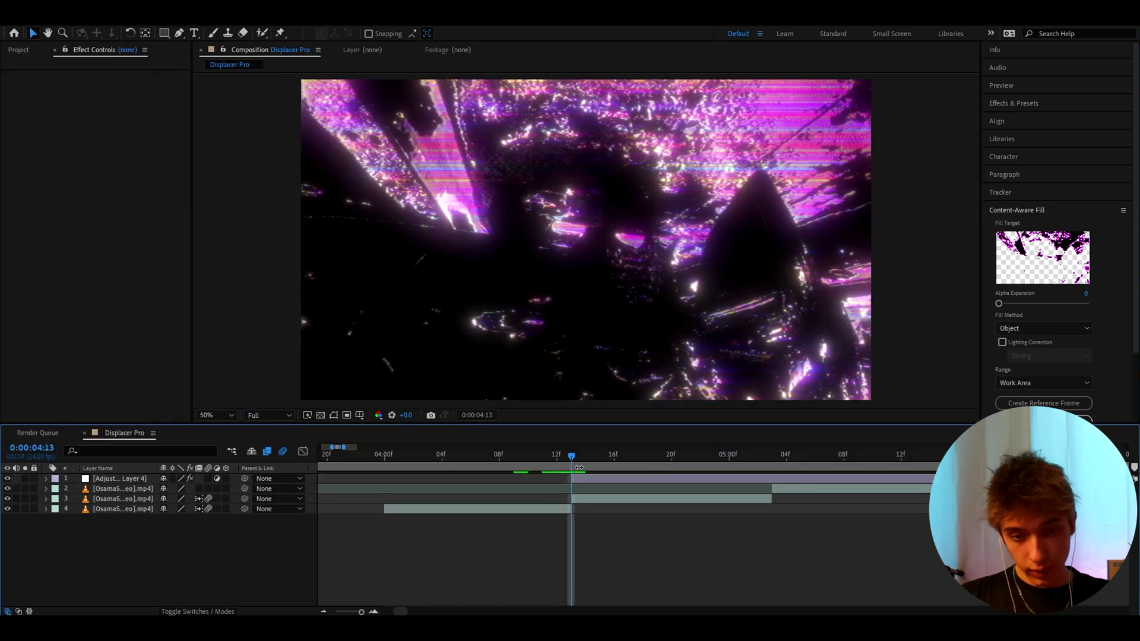
key("Page_Up")
left_click_drag(585, 478, 557, 476)
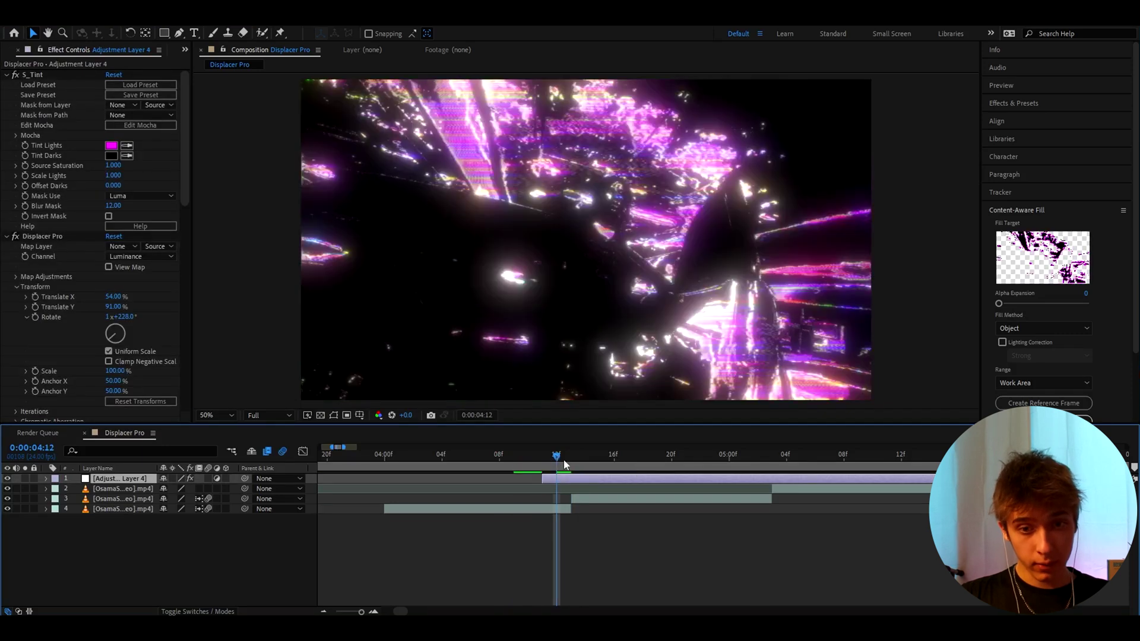
Split the layer at 0:00:05:03, delete the tail, and check the frames around the cut
left_click(772, 455)
key("ctrl+shift+d")
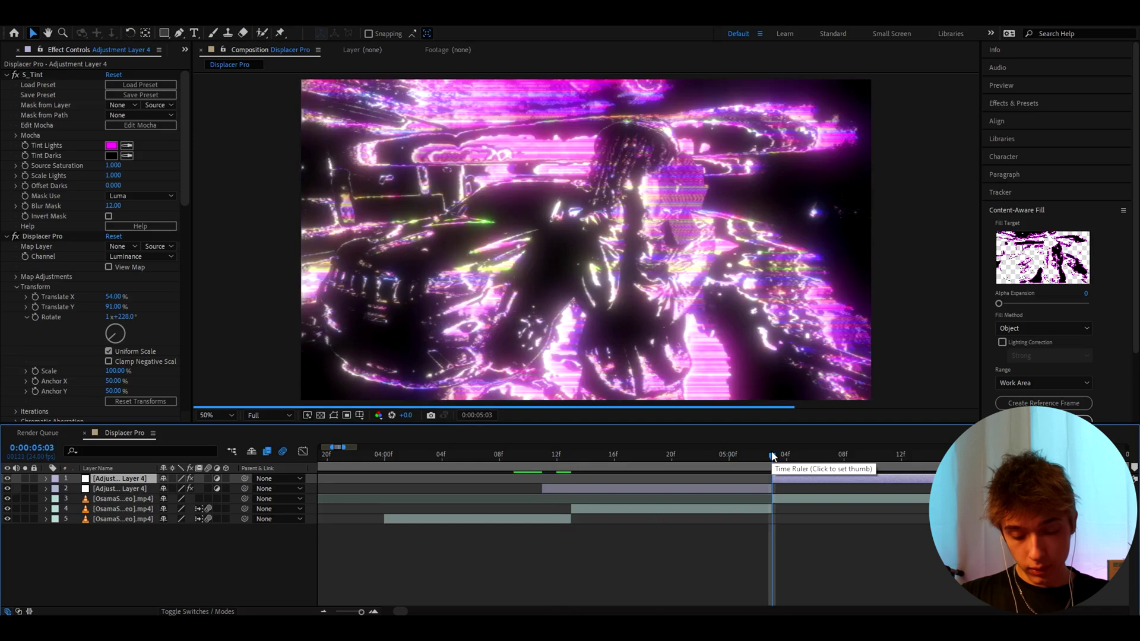
key("Delete")
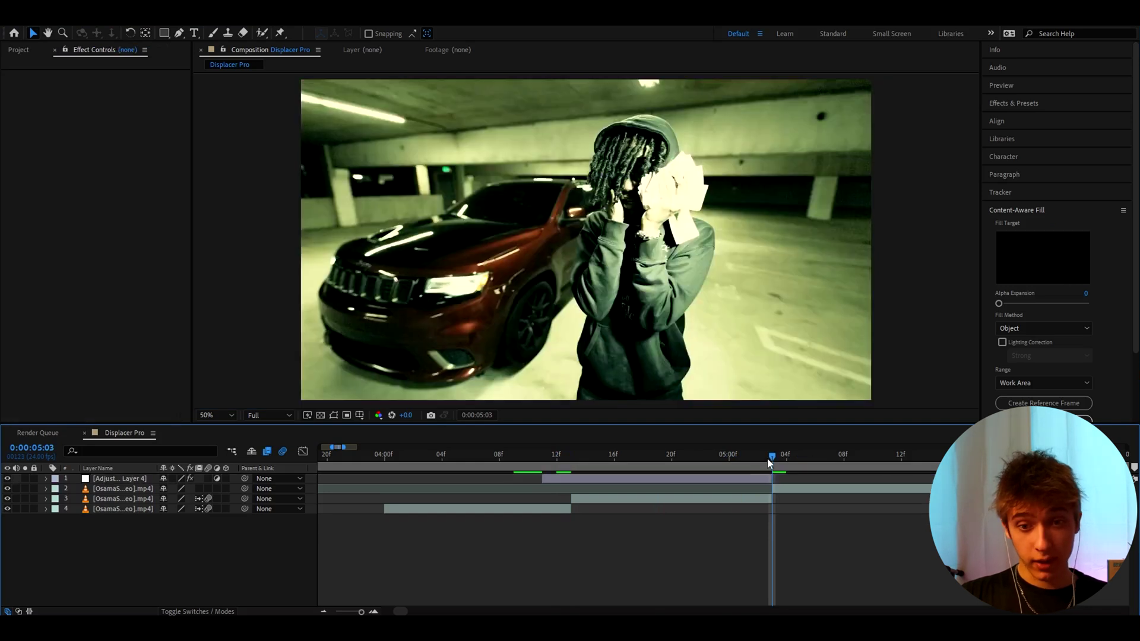
left_click_drag(769, 461, 543, 461)
left_click(553, 475)
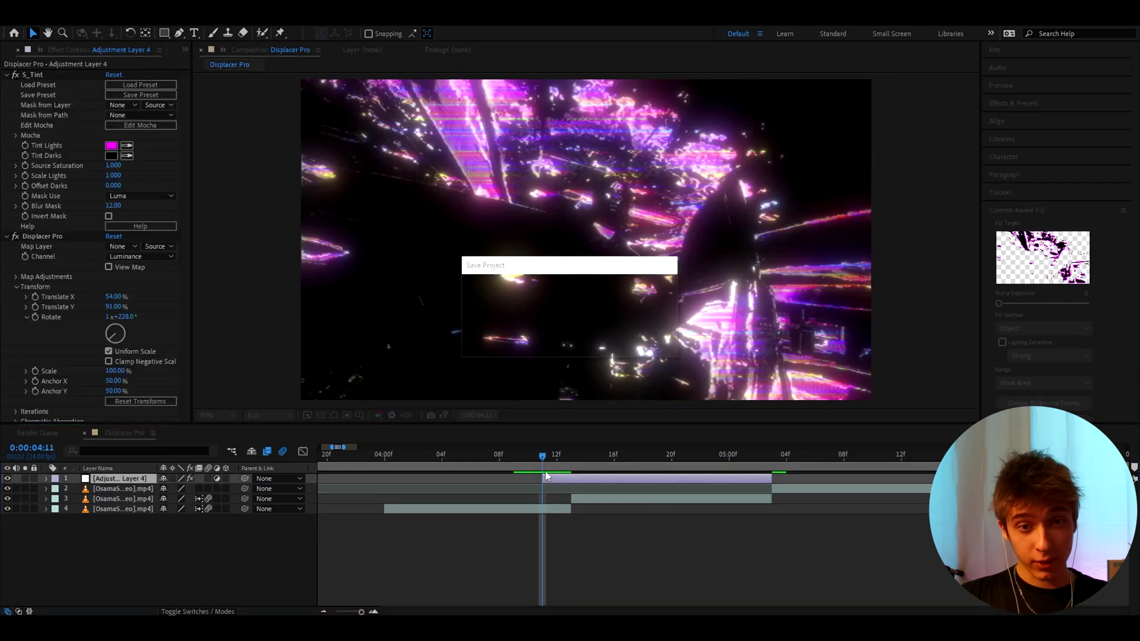
left_click(571, 458)
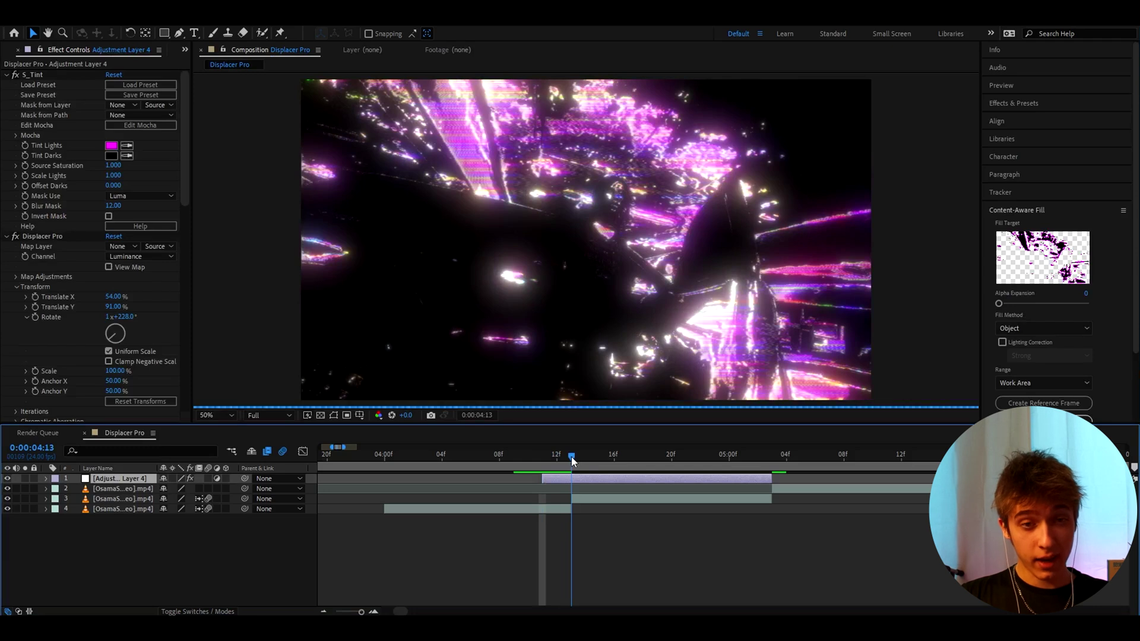
left_click_drag(572, 460, 542, 463)
Keyframe Displacer Pro Translate X from 54% to about 95% and apply Easy Ease to both keyframes
scroll(51, 211, "down", 5)
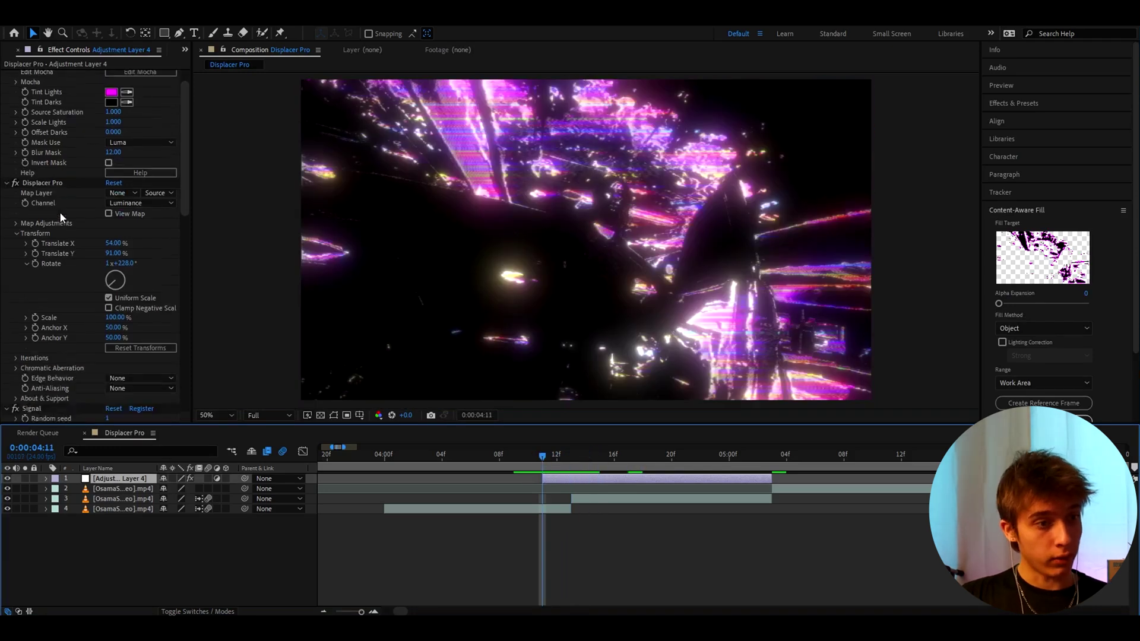
left_click(35, 189)
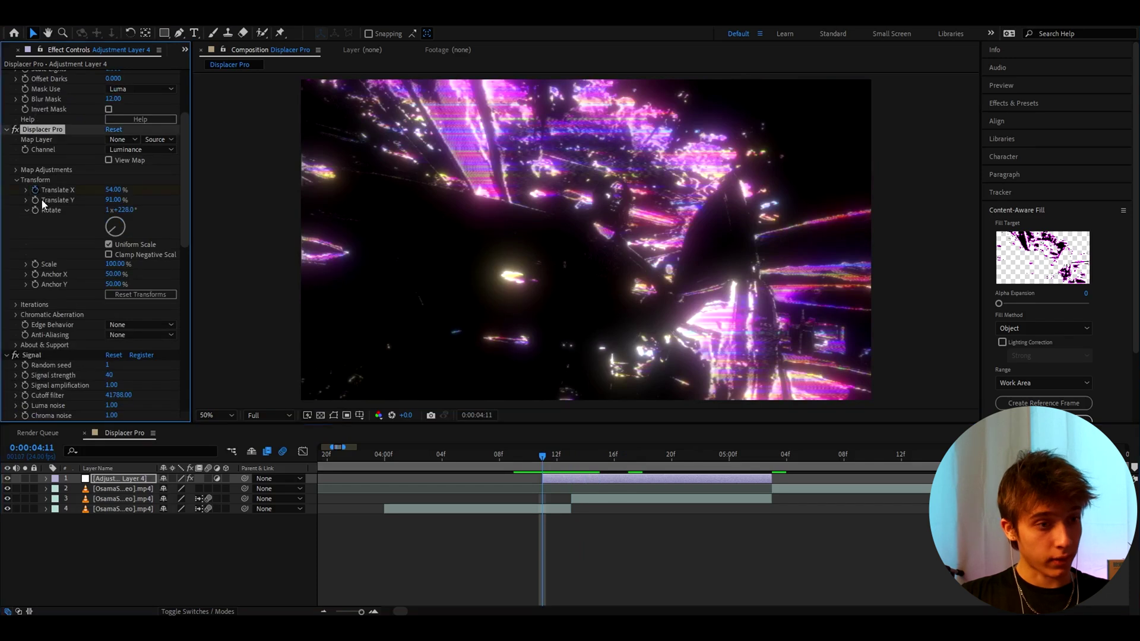
key("space")
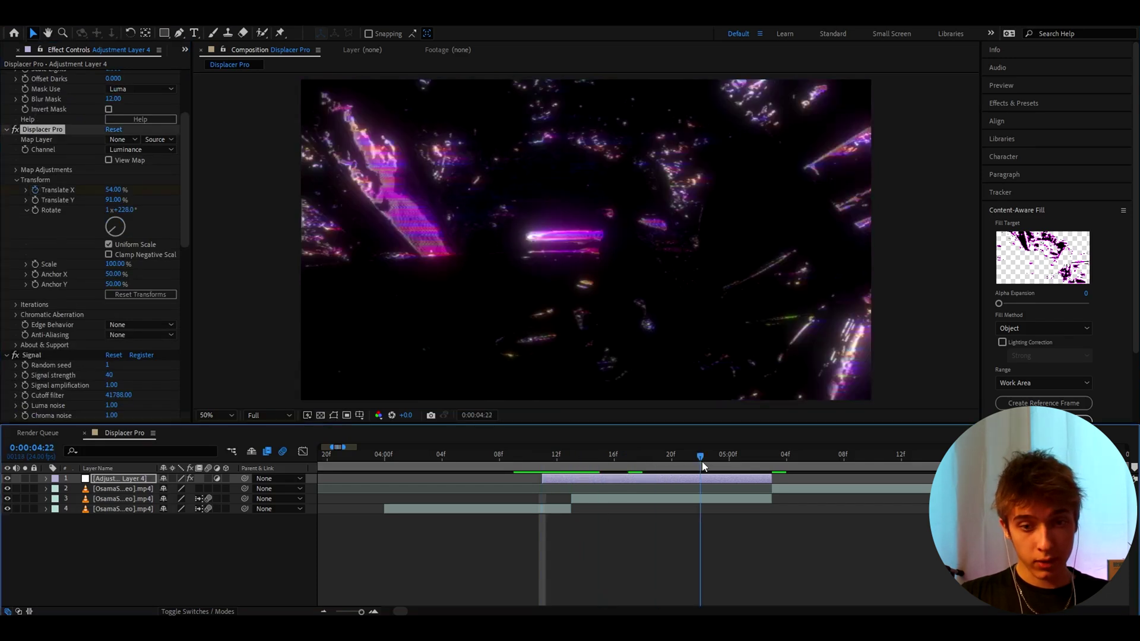
left_click_drag(114, 191, 132, 188)
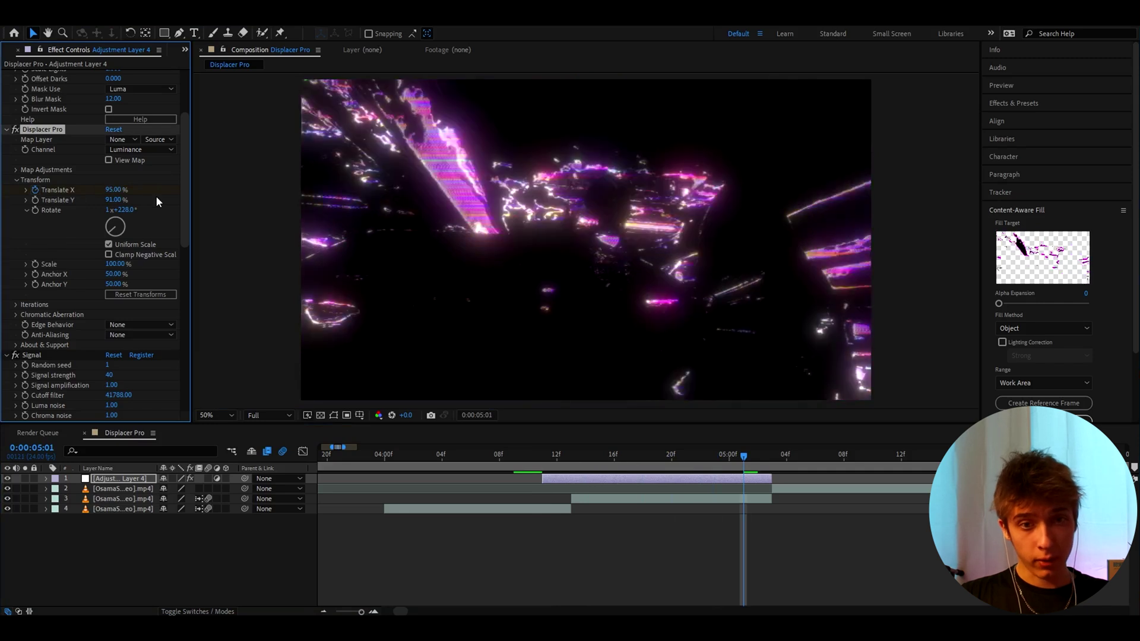
key("u")
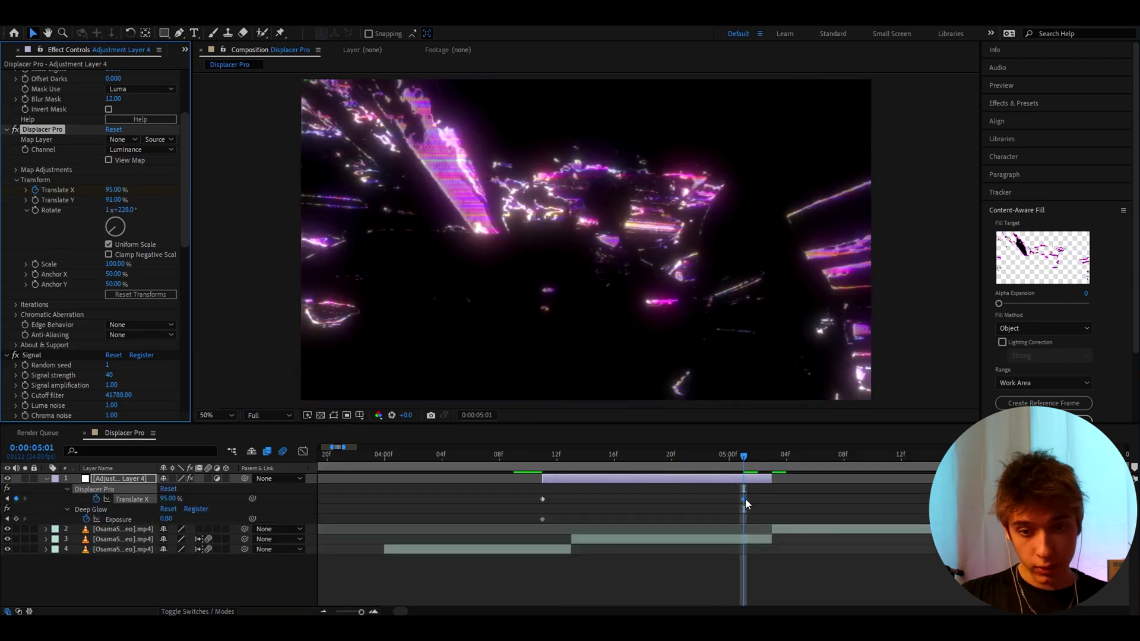
left_click_drag(746, 497, 775, 496)
left_click_drag(690, 504, 518, 500)
key("F9")
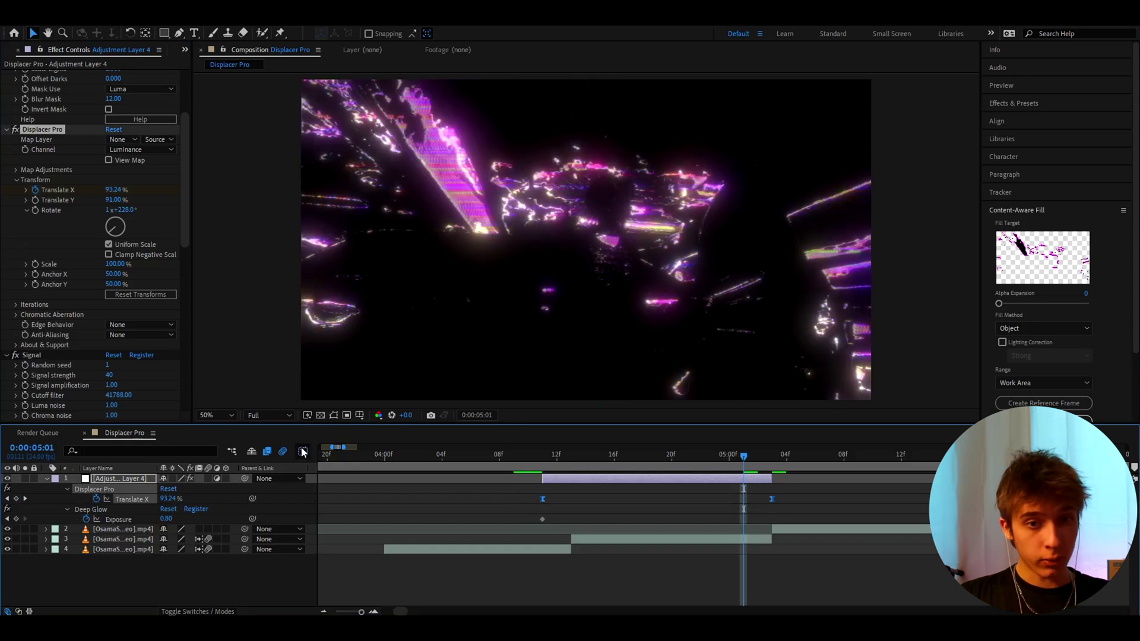
In the Graph Editor, steepen the first Translate X handle and lengthen the final keyframe's ease
left_click(303, 451)
left_click(542, 581)
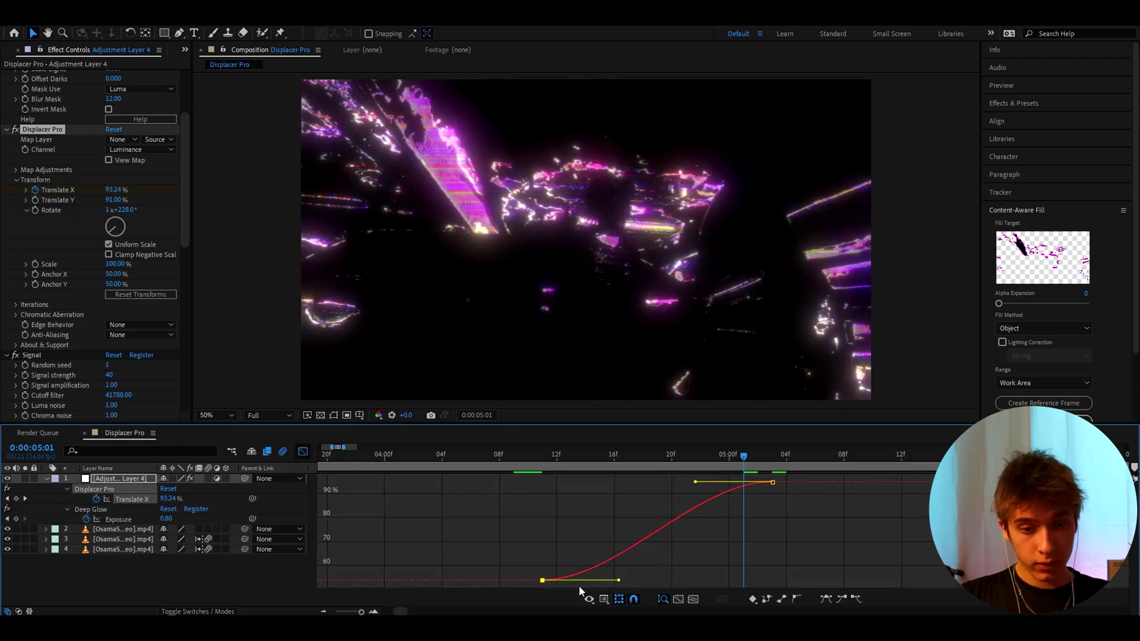
left_click_drag(613, 577, 551, 495)
left_click_drag(695, 481, 555, 481)
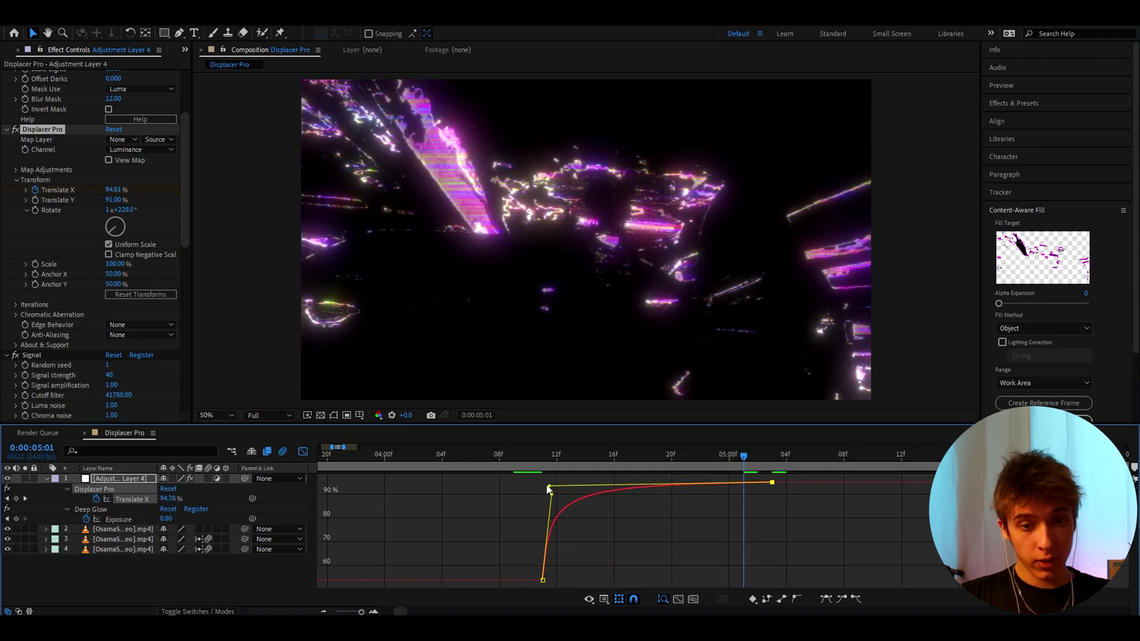
key("shift+F3")
left_click(545, 465)
left_click(547, 478)
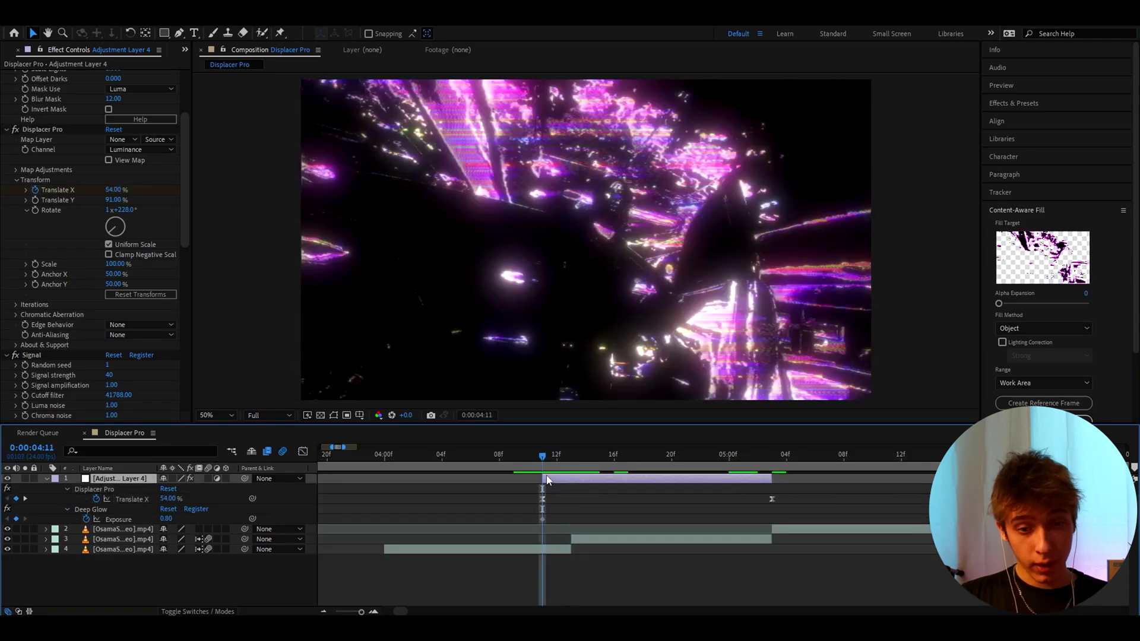
Duplicate Adjustment Layer 4 and trim the top copy to end at frame 13f
key("ctrl+d")
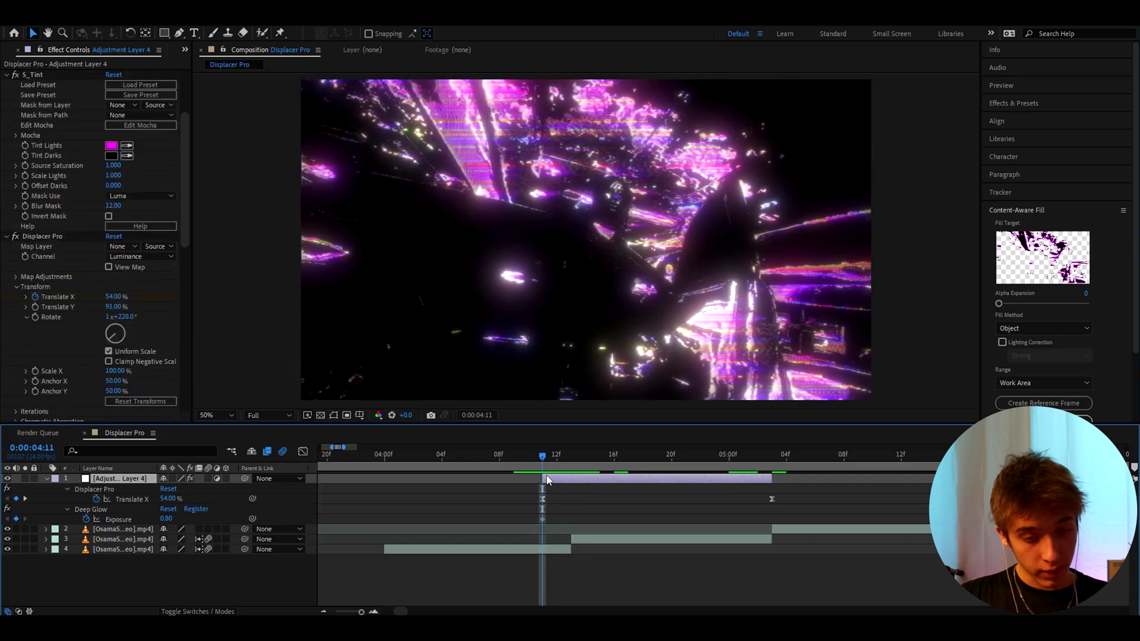
scroll(531, 508, "up", 2, "alt")
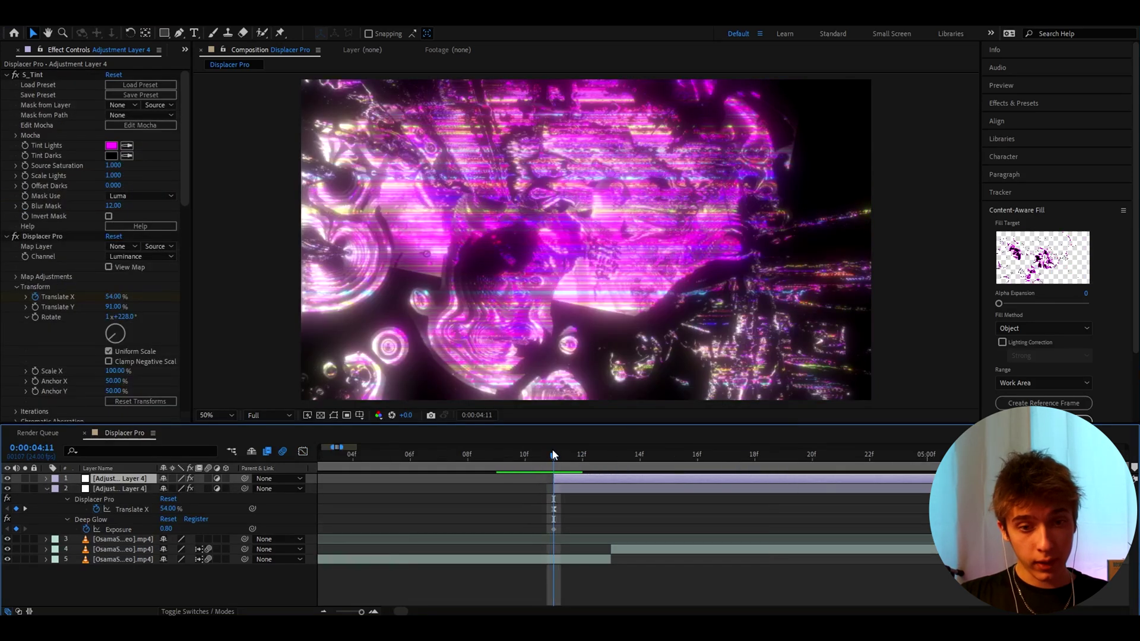
mouse_move(574, 453)
left_mouse_down()
mouse_move(609, 455)
mouse_move(581, 456)
left_mouse_up()
key("F2")
left_click(564, 461)
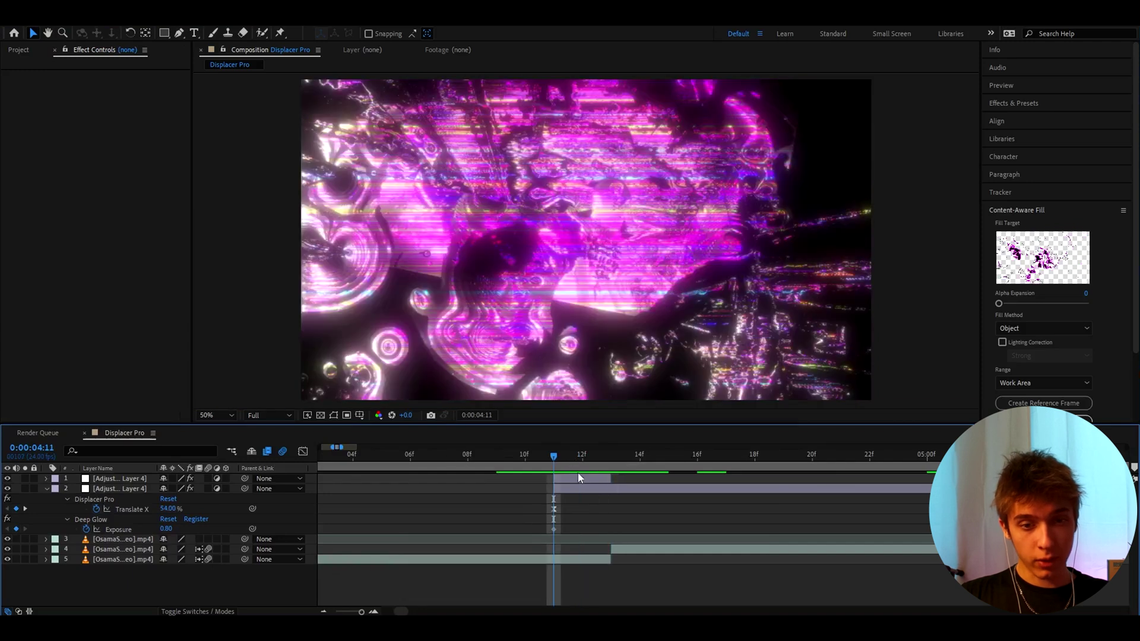
Apply Invert to the short top layer, move it above Deep Glow, and preview the flash
left_click(580, 478)
key("ctrl+space")
type("invert")
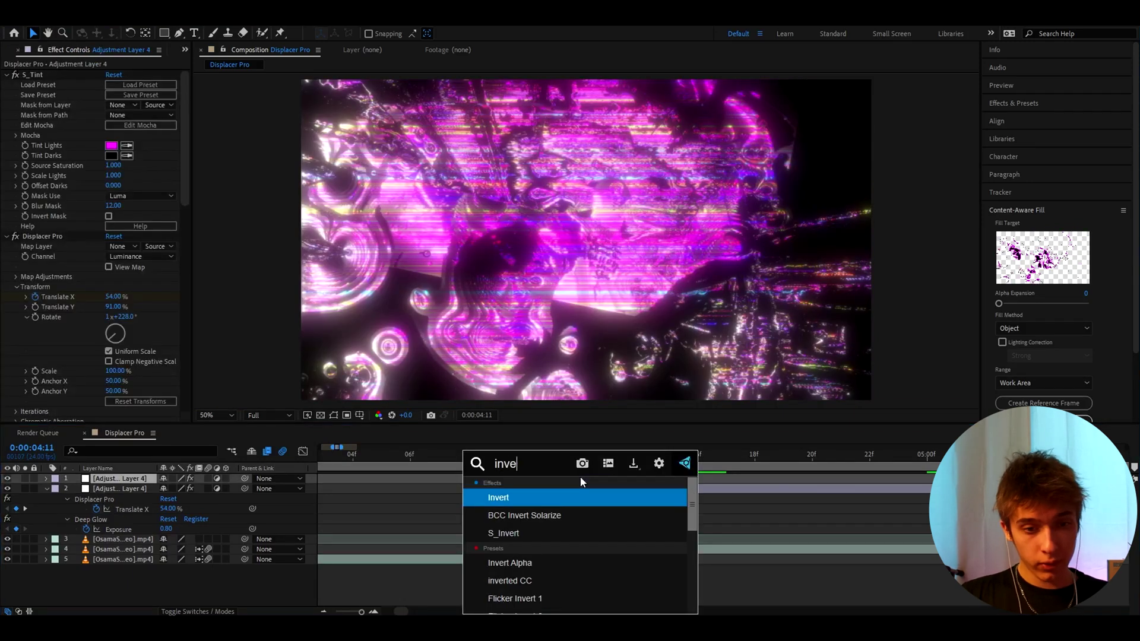
key("Return")
left_click_drag(51, 399, 48, 254)
left_click_drag(558, 461, 577, 462)
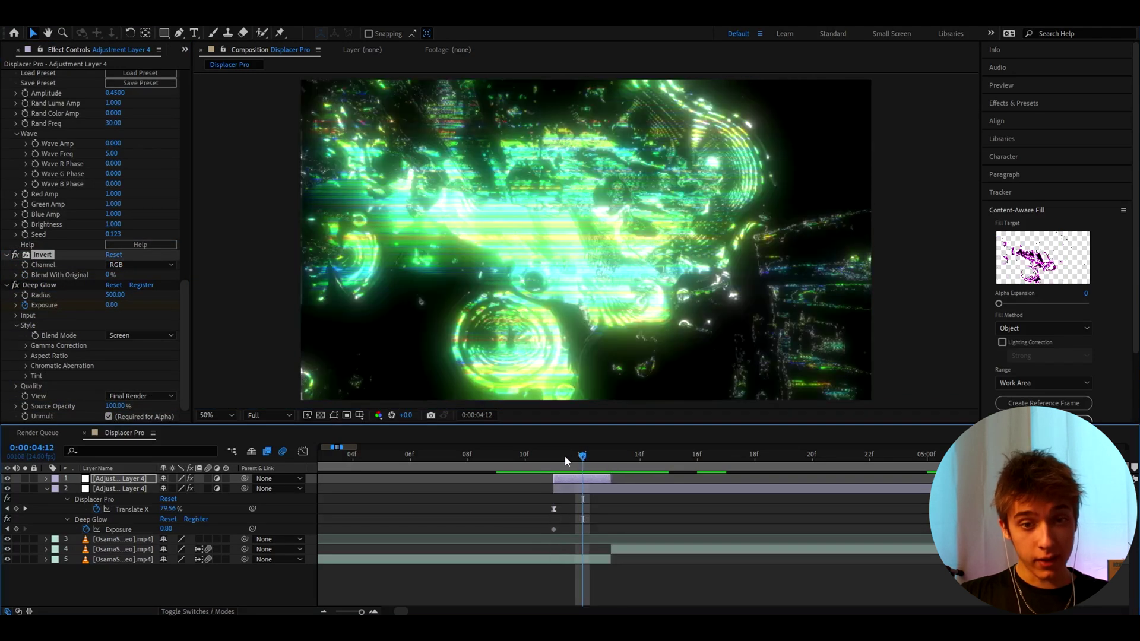
left_click_drag(565, 461, 611, 460)
Delete the short inverted adjustment layer, leaving only Adjustment Layer 4
left_click(574, 478)
key("Delete")
left_click(582, 479)
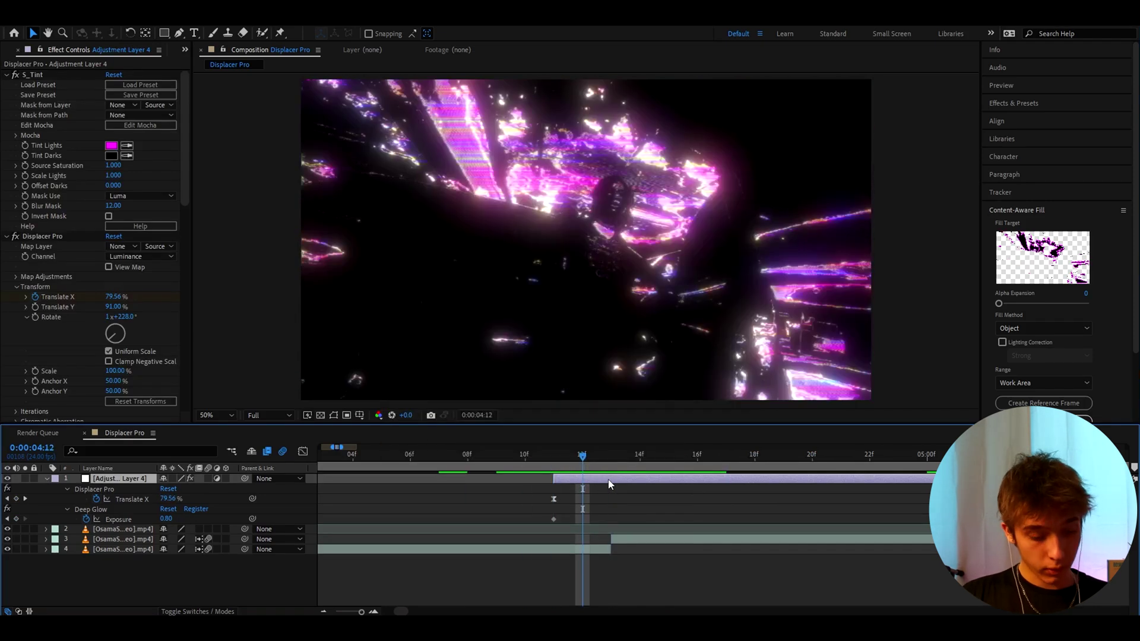
Create Adjustment Layer 5 at 12f, preview the transition, and focus the Effects & Presets search
key("ctrl+alt+y")
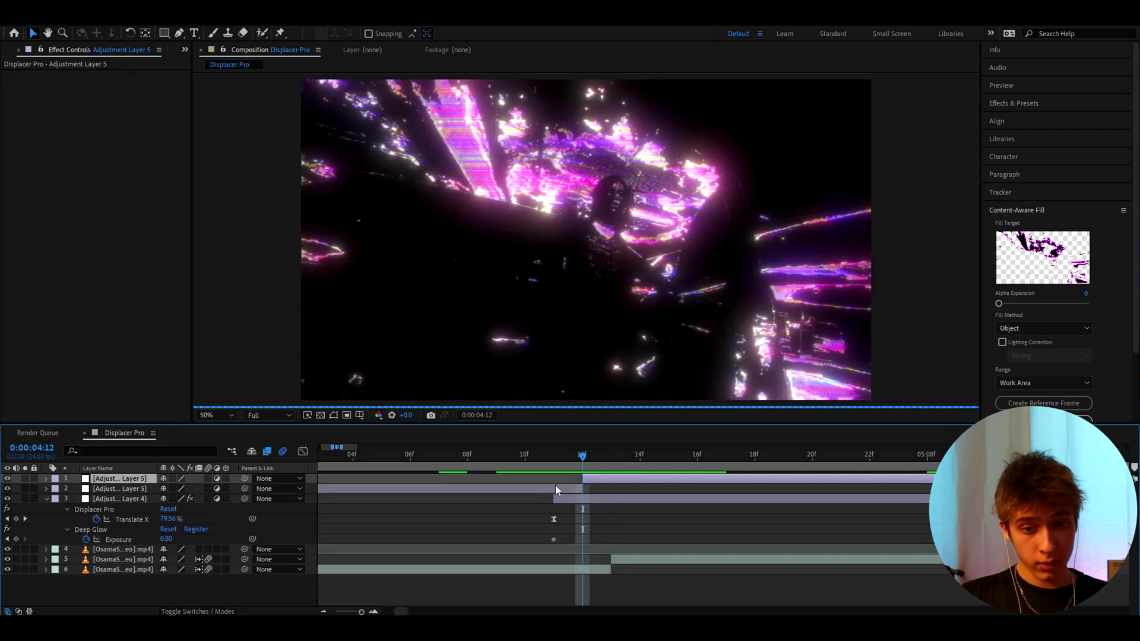
left_click(596, 479)
key("space")
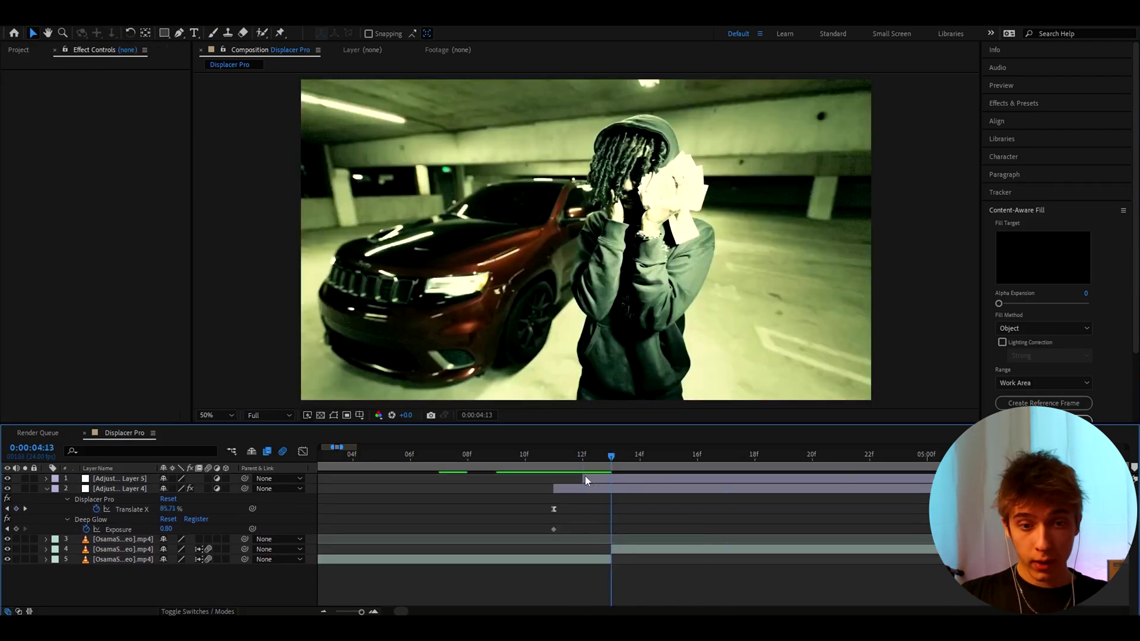
left_click(586, 476)
left_click(1010, 103)
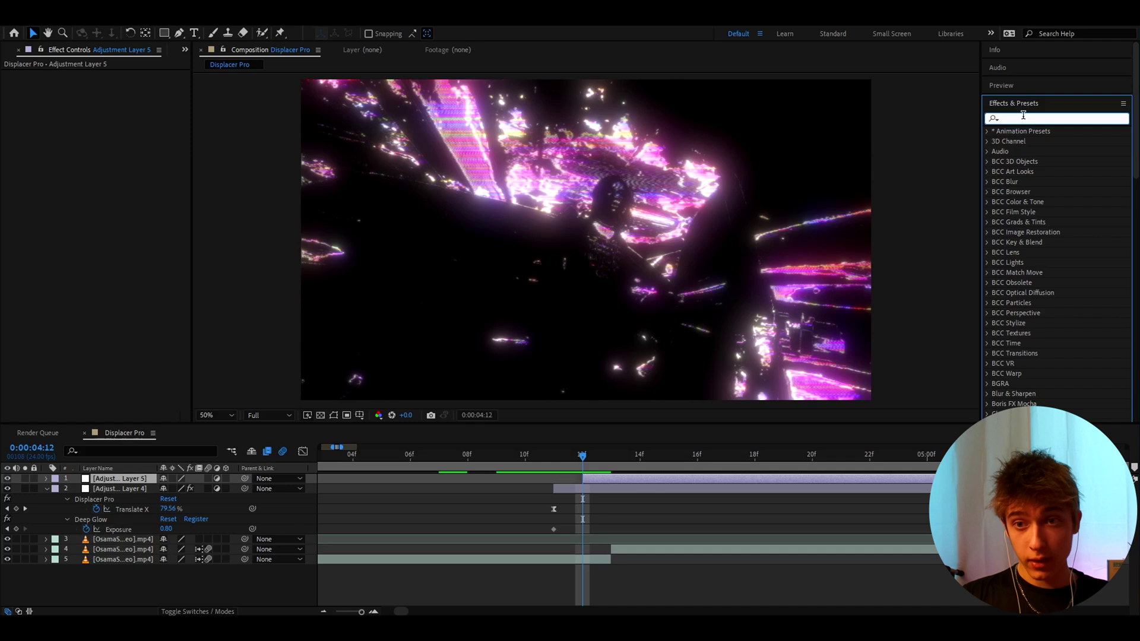
Apply the Flicker Heavy 1 preset to Adjustment Layer 5, then select Adjustment Layer 4 at 0:00:04:23
type("flicker pre")
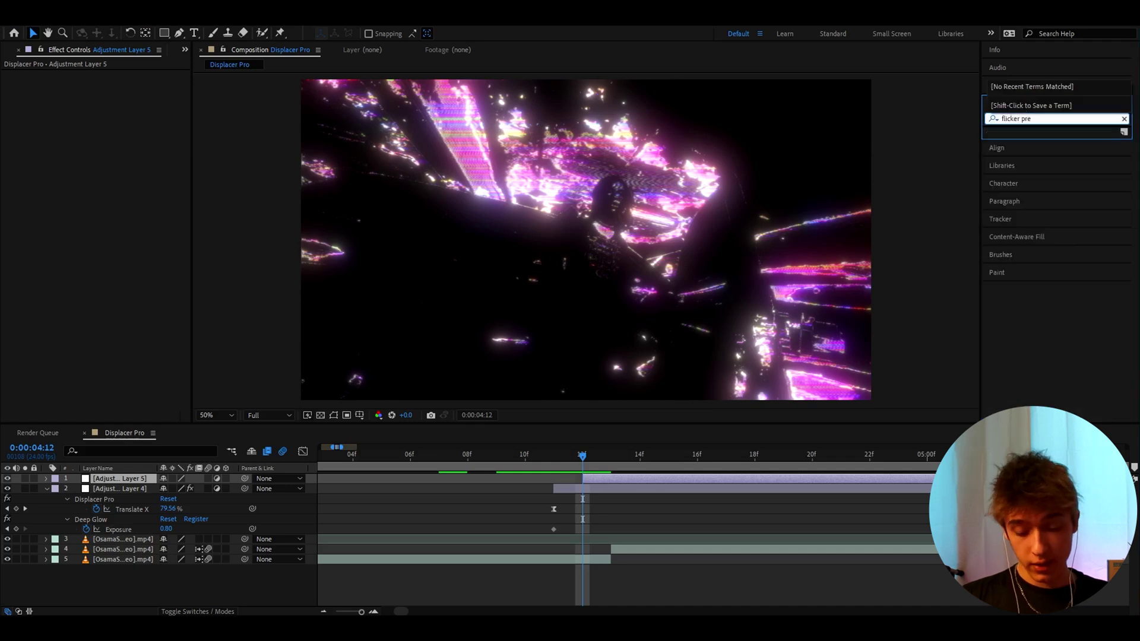
key("BackSpace")
key("BackSpace")
key("BackSpace")
scroll(1051, 217, "down", 7)
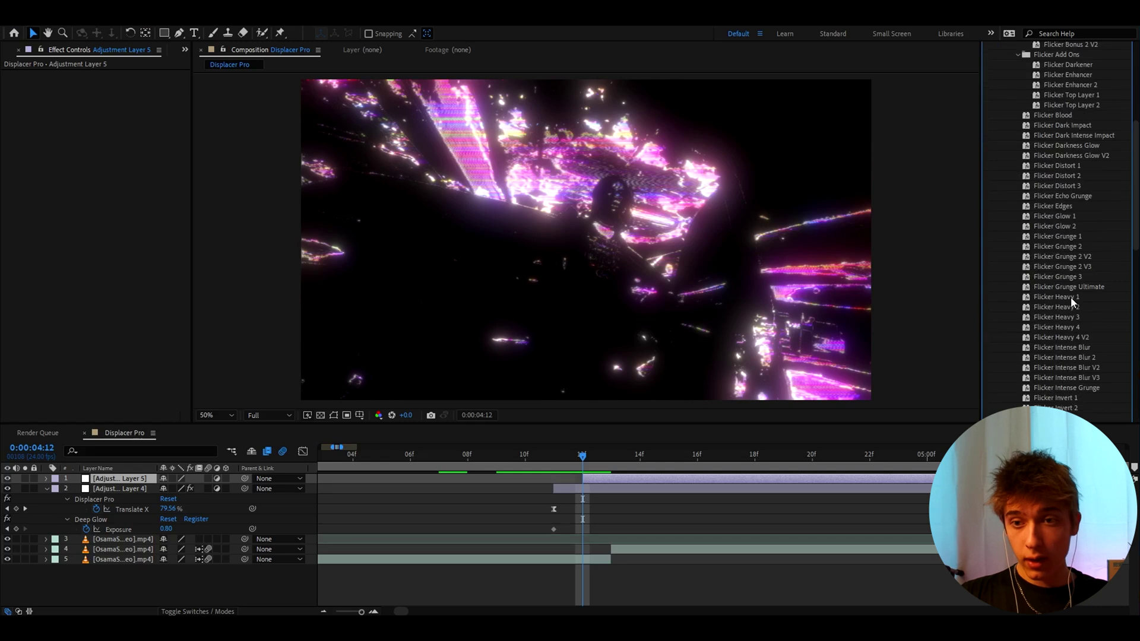
left_click_drag(1070, 297, 639, 455)
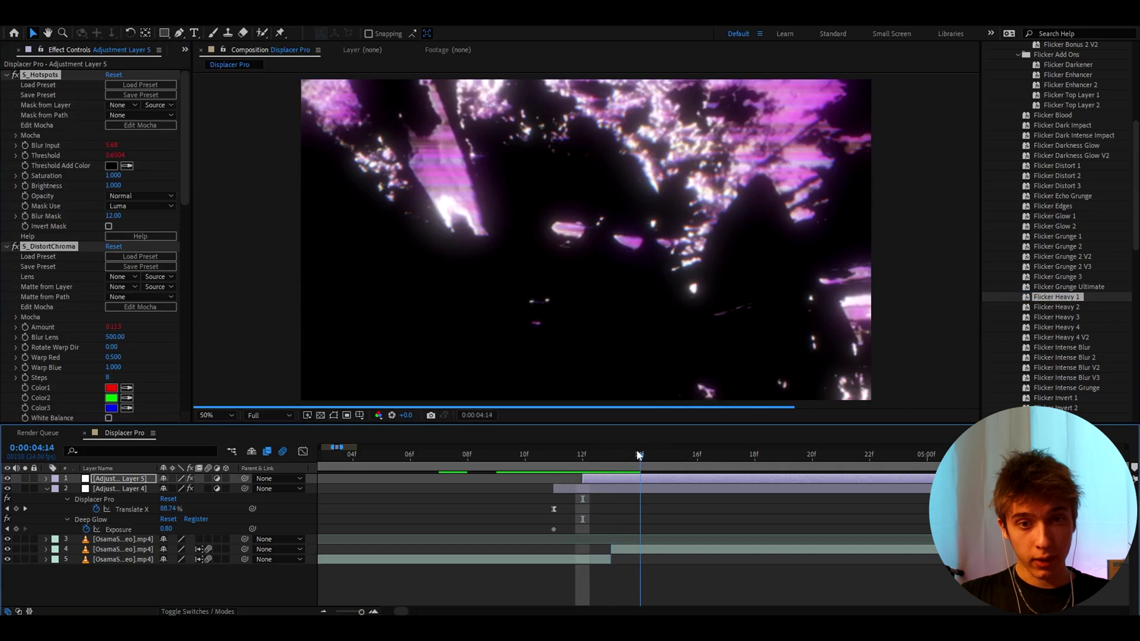
left_click(898, 455)
left_click(878, 491)
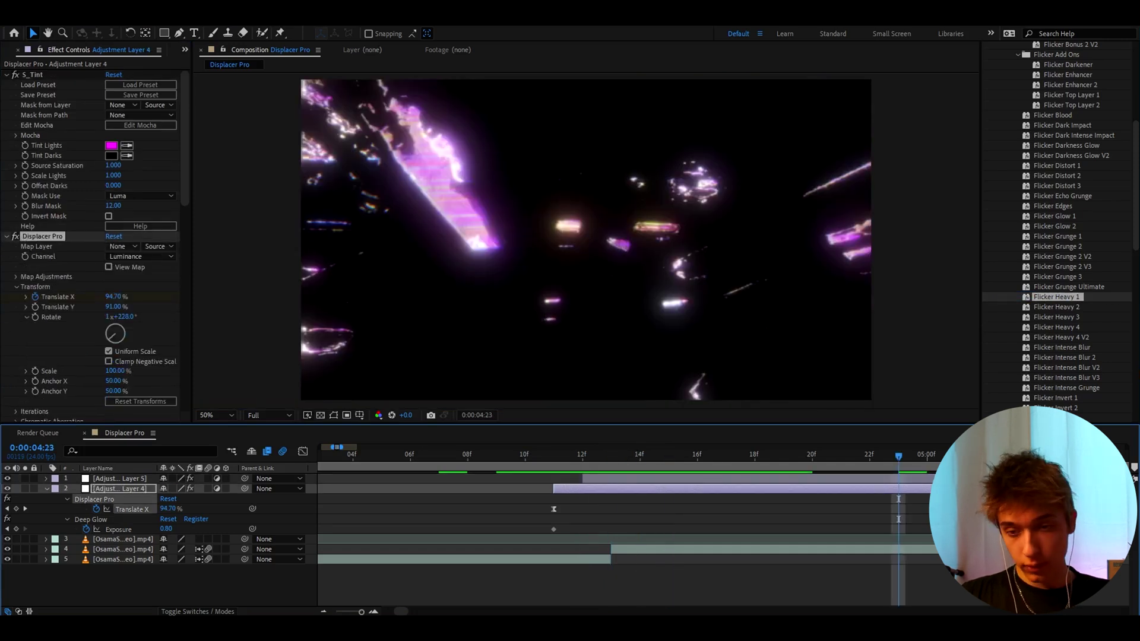
Restore Adjustment Layer 4's Displacer Pro Translate X to 54% and compare with the top layer toggled
key("ctrl+z")
mouse_move(901, 460)
left_mouse_down()
mouse_move(869, 462)
mouse_move(899, 458)
left_mouse_up()
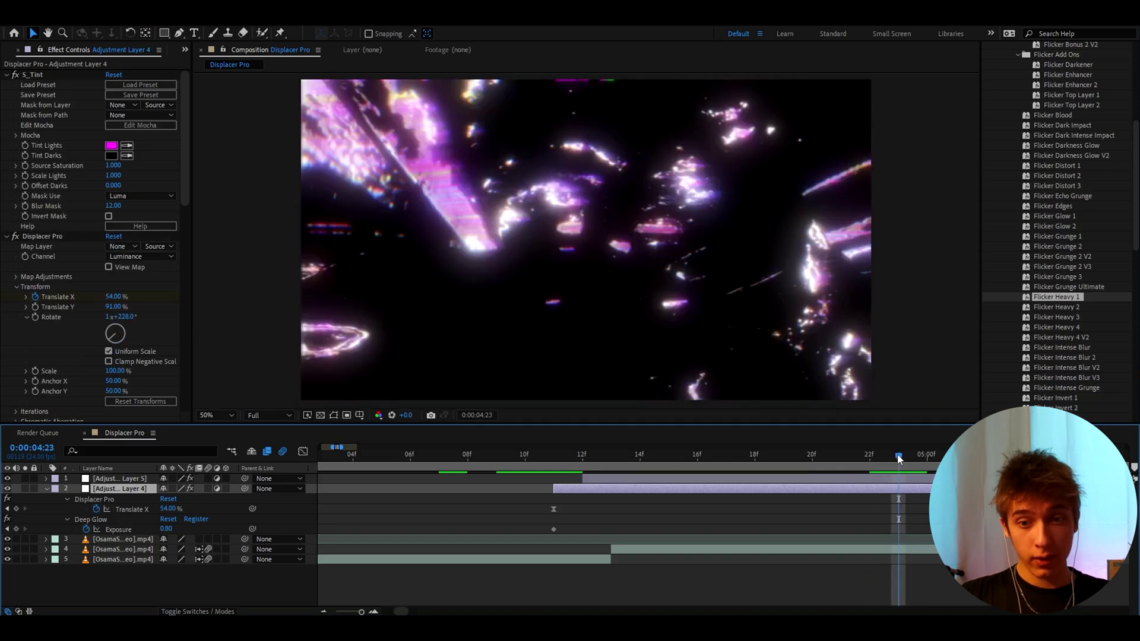
left_click(8, 479)
left_click(8, 479)
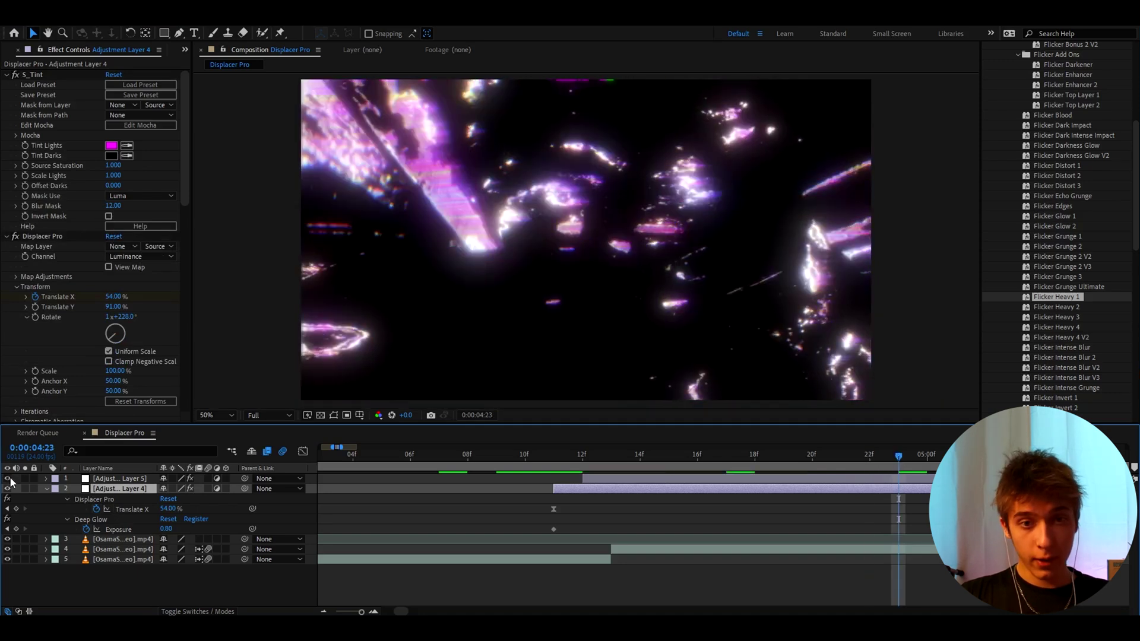
left_click(875, 480)
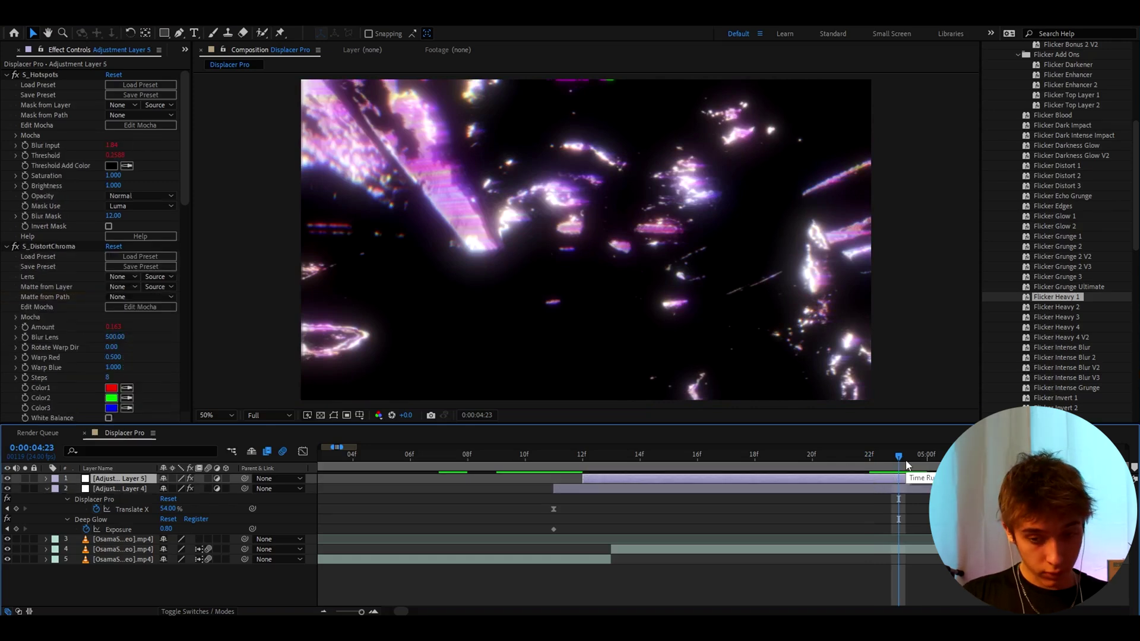
Add Adjustment Layer 6 starting at 0:00:04:23, placed beneath Adjustment Layer 5
key("ctrl+alt+y")
key("ctrl+shift+d")
left_click(885, 486)
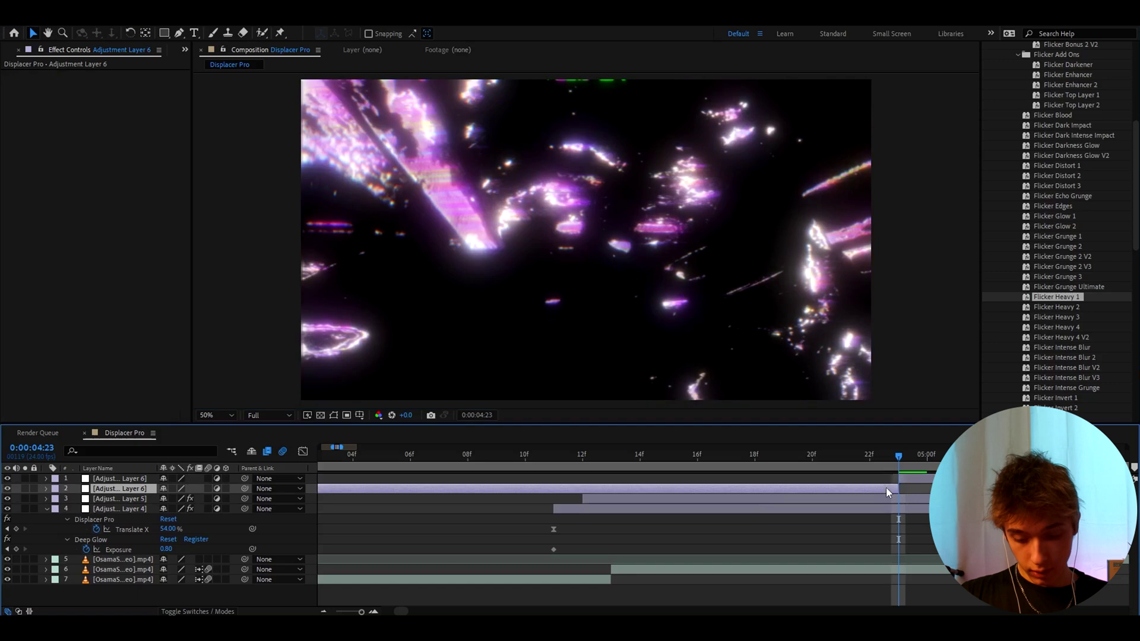
key("Delete")
left_click_drag(898, 476, 770, 477)
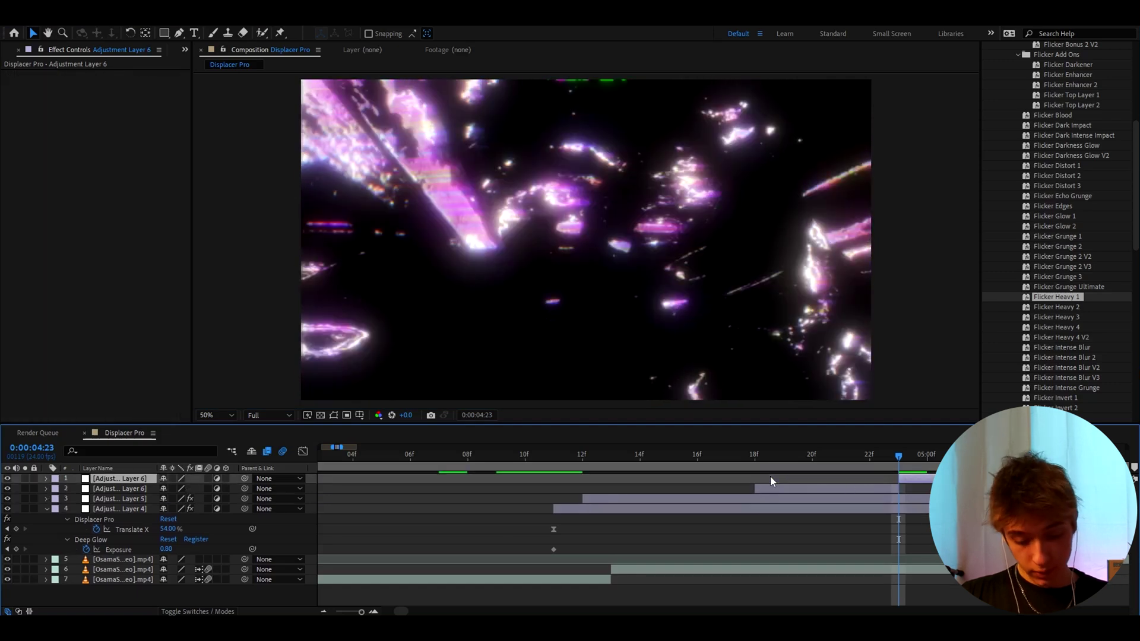
left_click(853, 488)
key("ctrl+z")
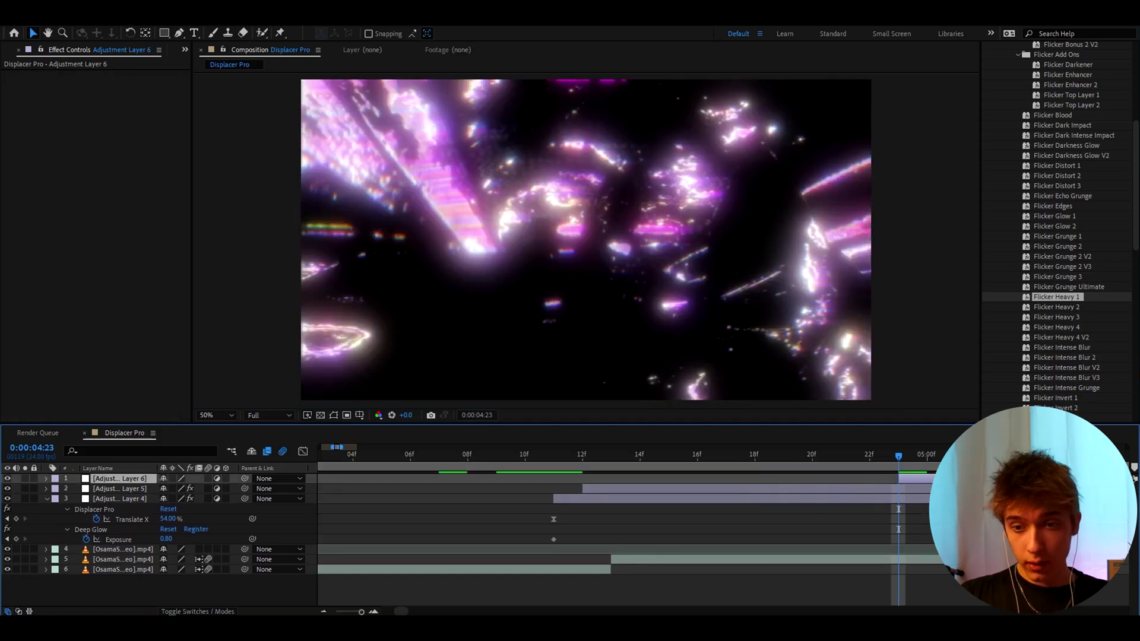
left_click_drag(108, 478, 106, 493)
Rename Adjustment Layer 5 to 'flicker'
left_click(115, 478)
key("Return")
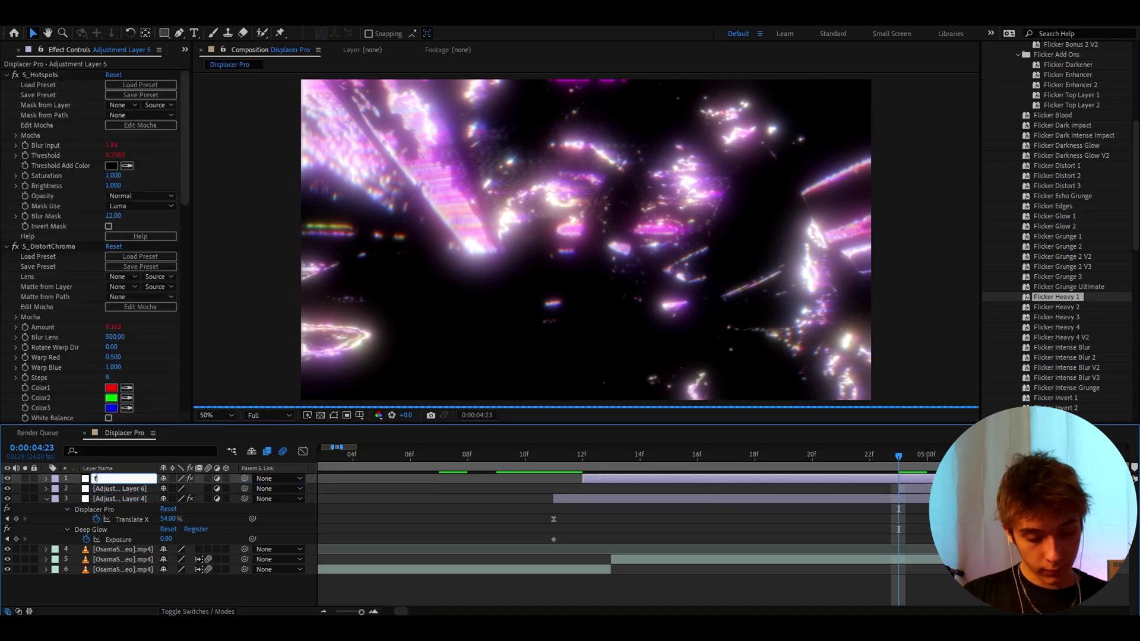
type("flicker")
key("Return")
Apply Flicker Darkness Glow V2 to Adjustment Layer 6 and review frames around 0:00:05:00
left_click(919, 486)
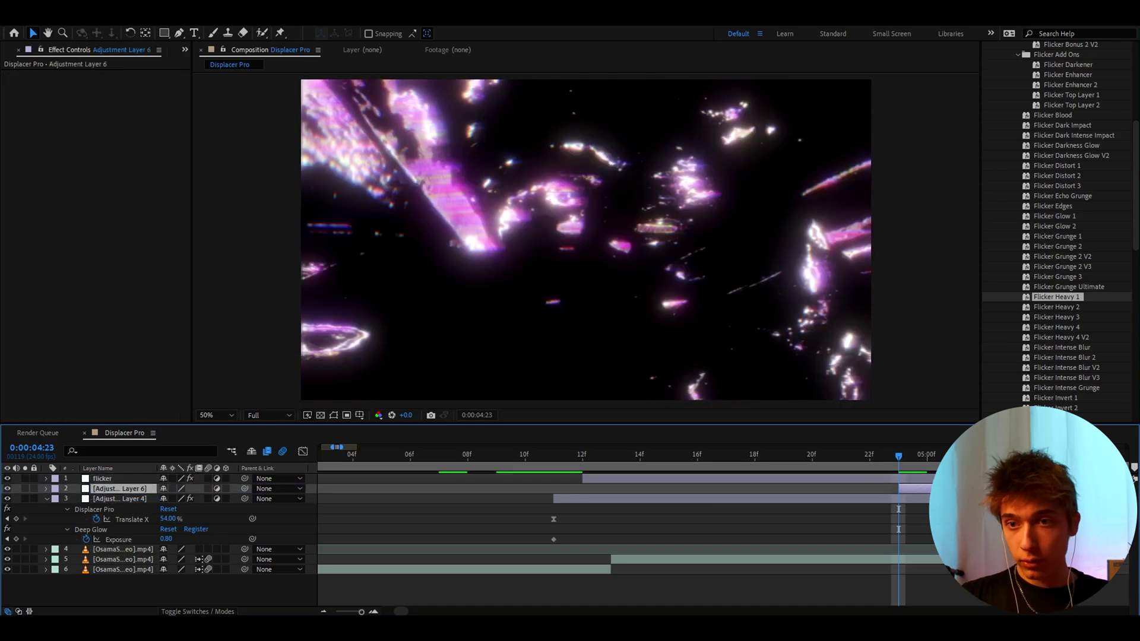
double_click(1067, 155)
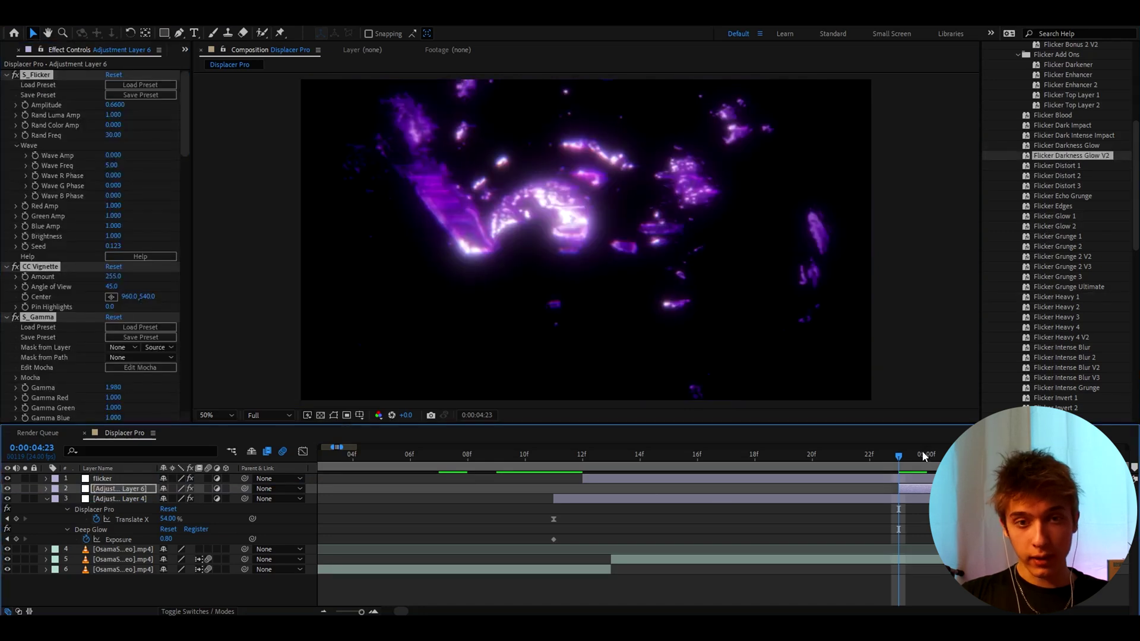
left_click(927, 456)
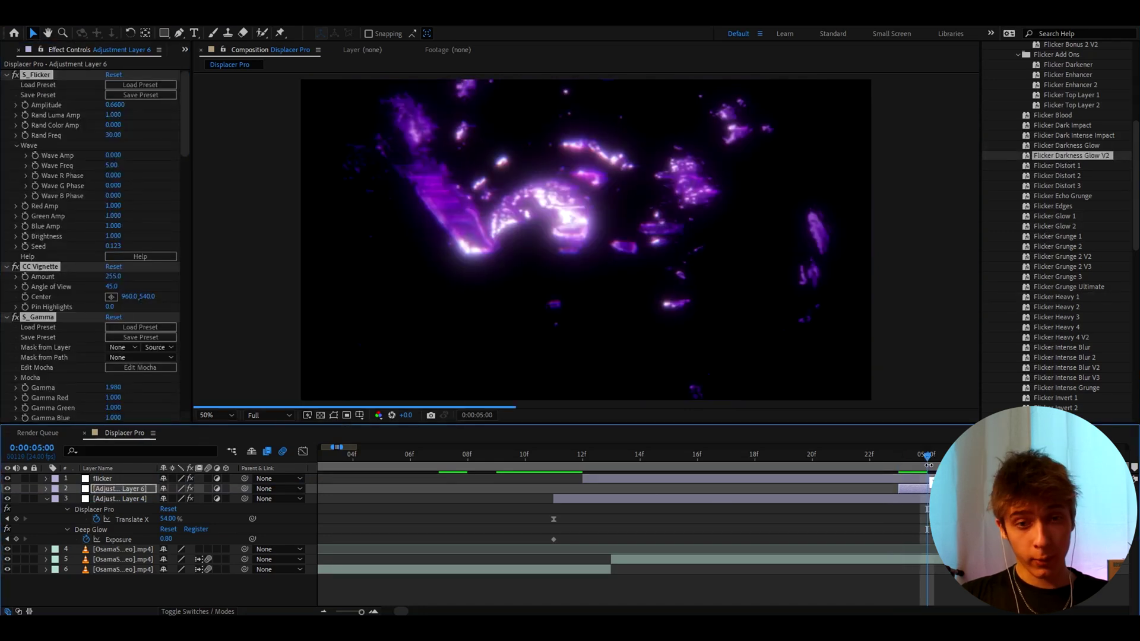
key("Page_Down")
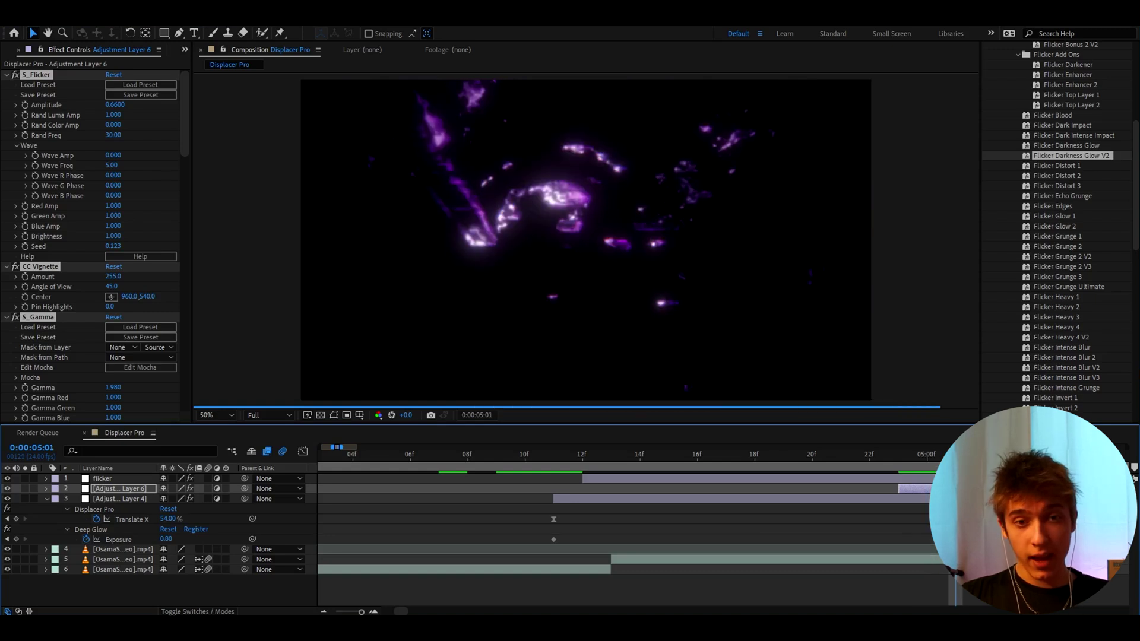
key("Page_Down")
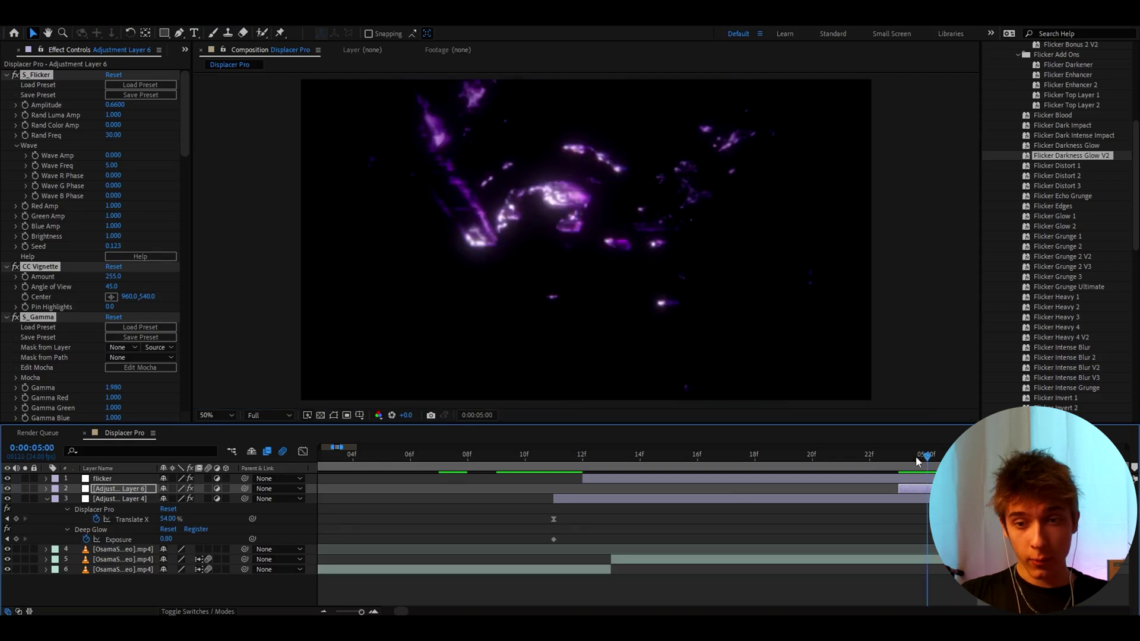
key("Page_Up")
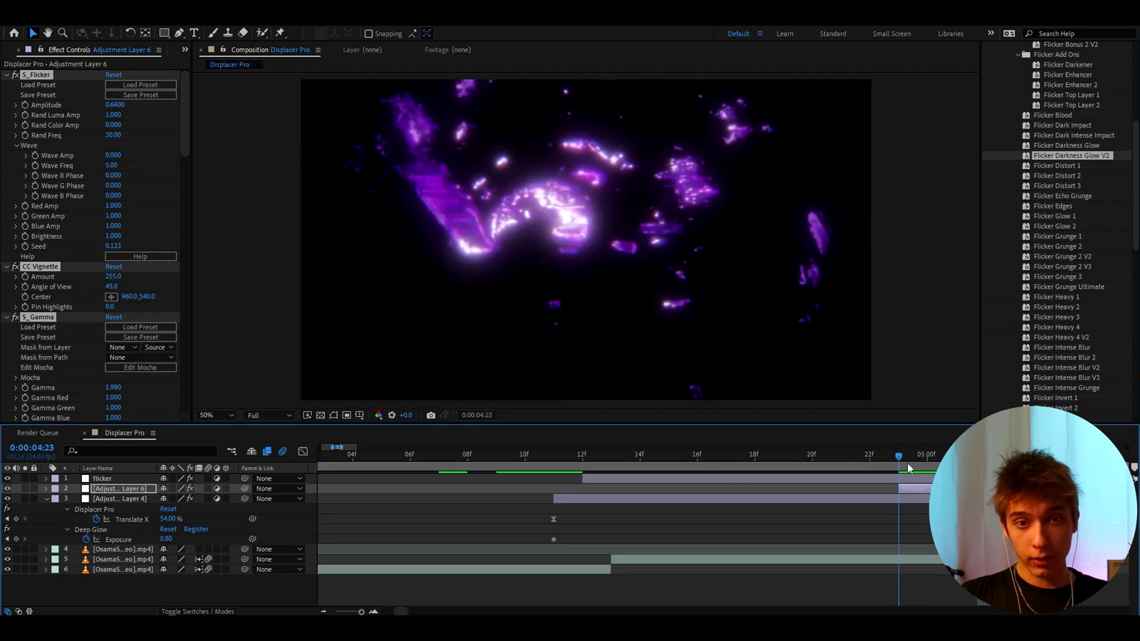
left_click(637, 477)
key("i")
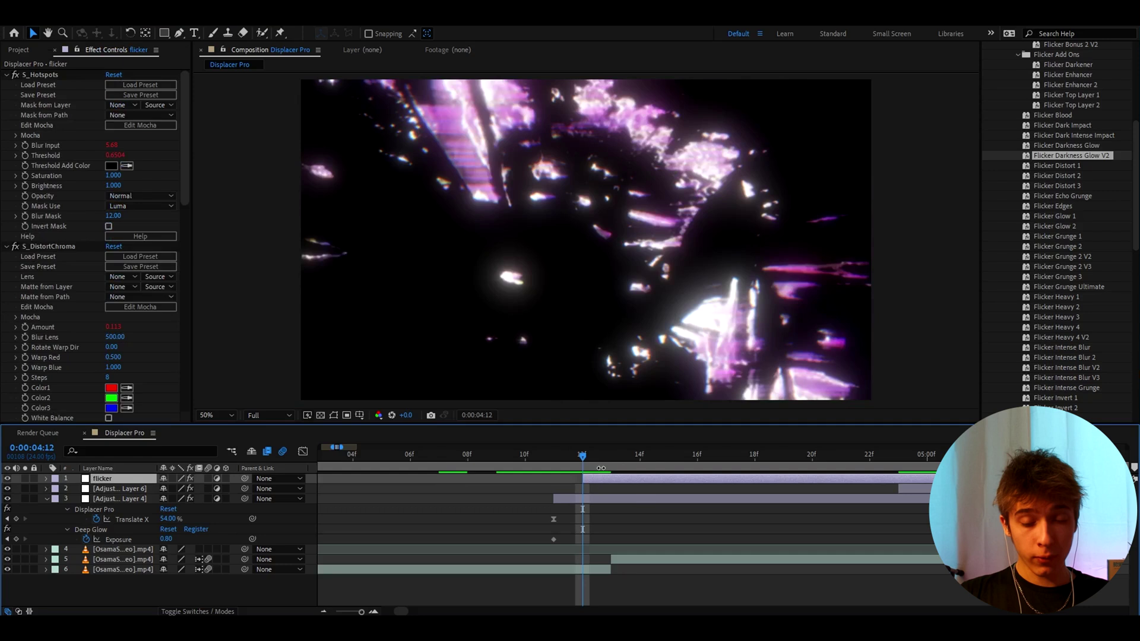